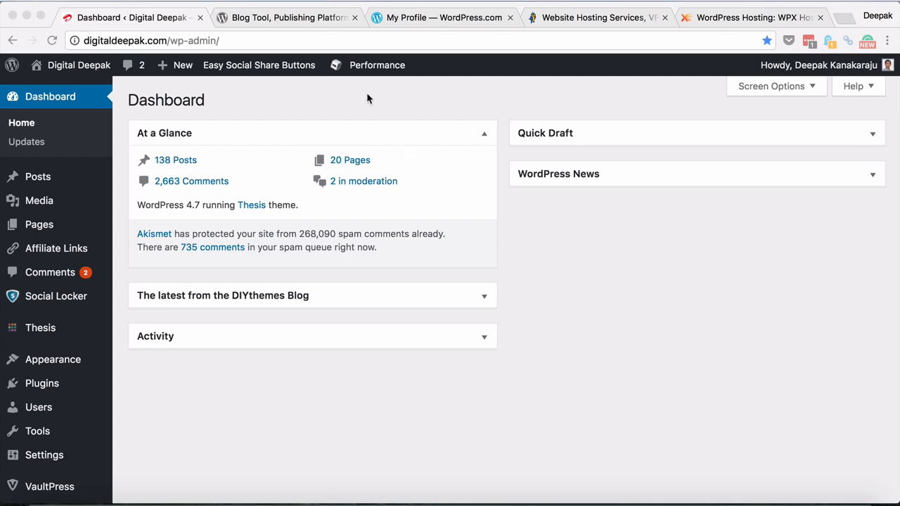
- Compare the WordPress.org home page with the WordPress.com profile page and its web address
left_click(323, 23)
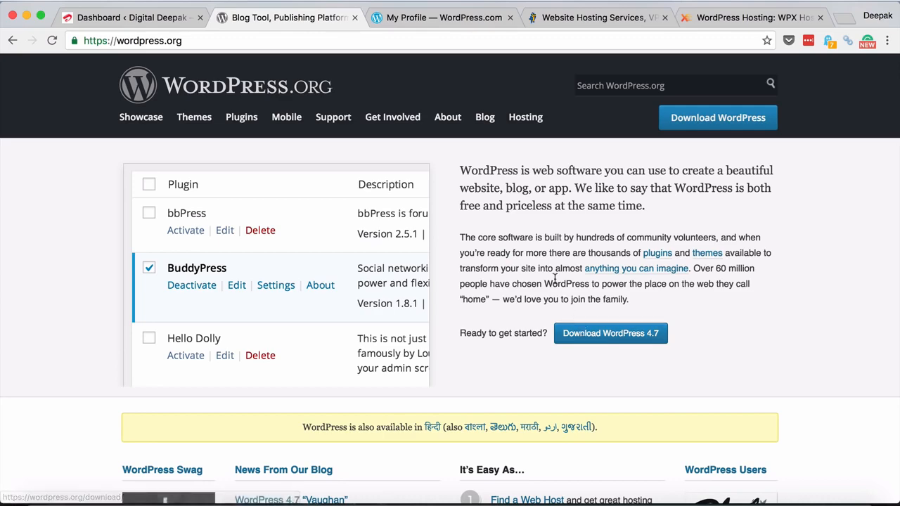
scroll(552, 279, "down", 3)
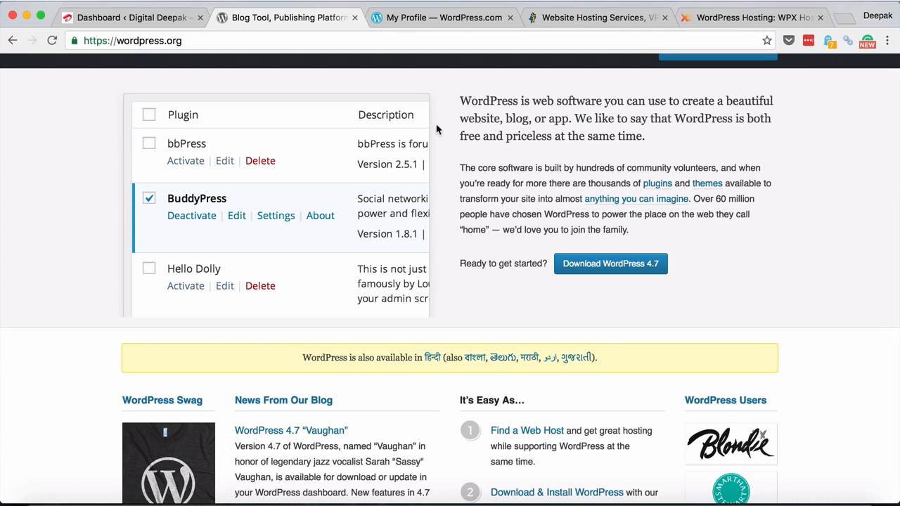
left_click(386, 23)
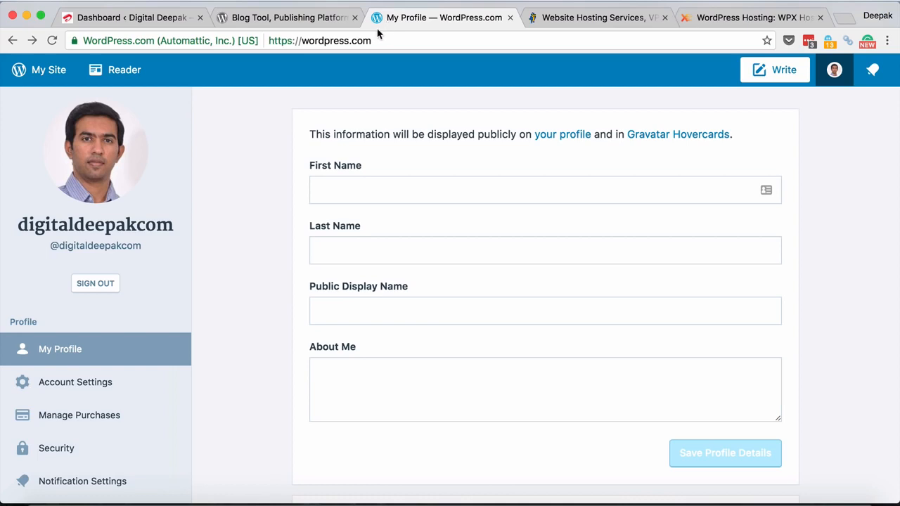
left_click(361, 42)
left_click(383, 43)
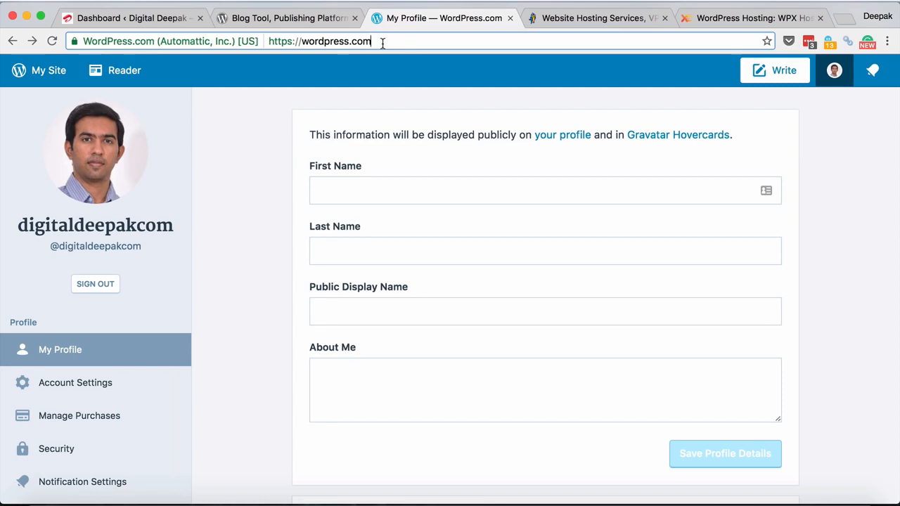
left_click(326, 17)
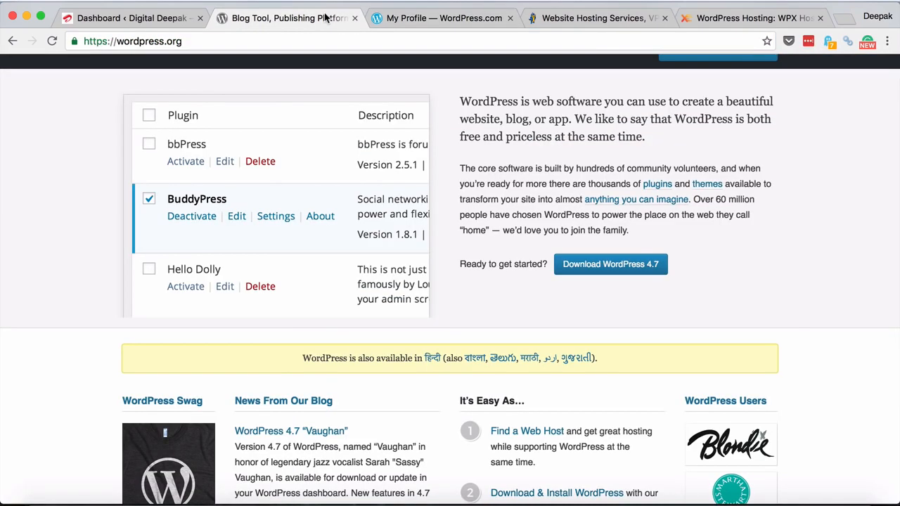
- Return to the blog's admin site and approve the two pending comments
left_click(169, 15)
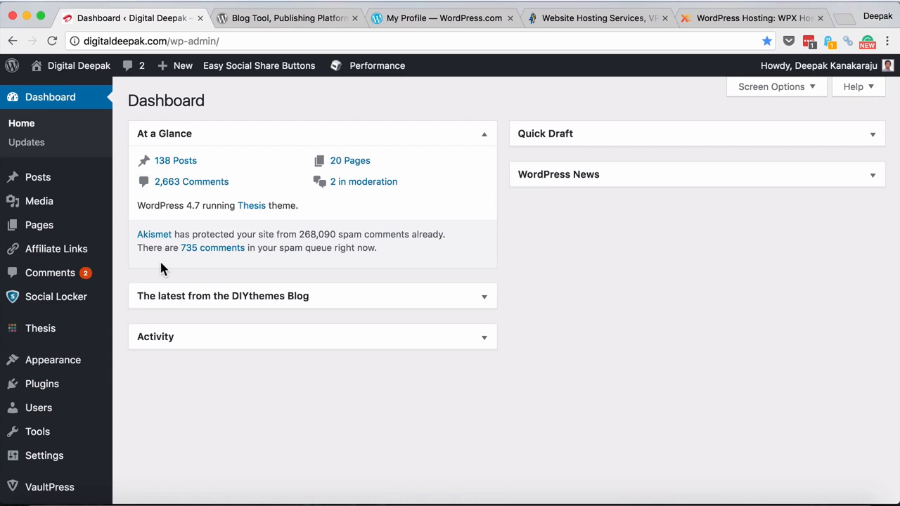
left_click(103, 285)
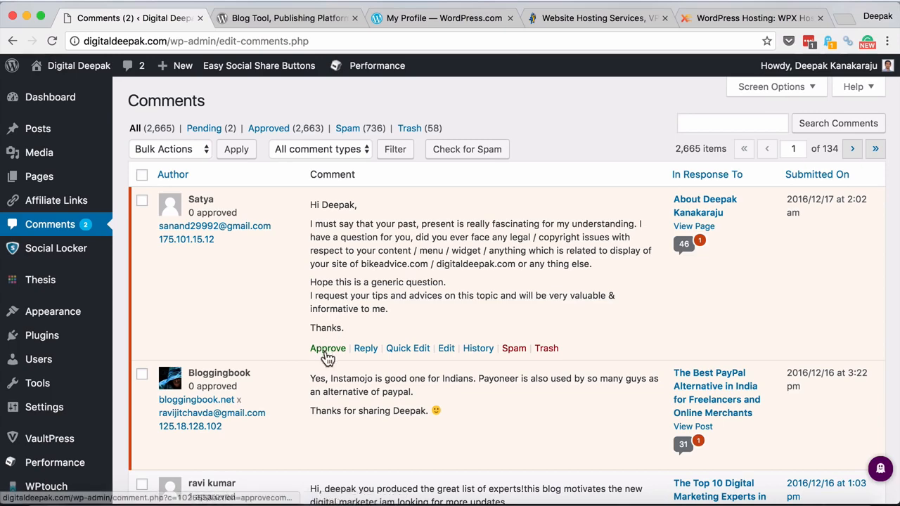
left_click(326, 355)
mouse_move(329, 412)
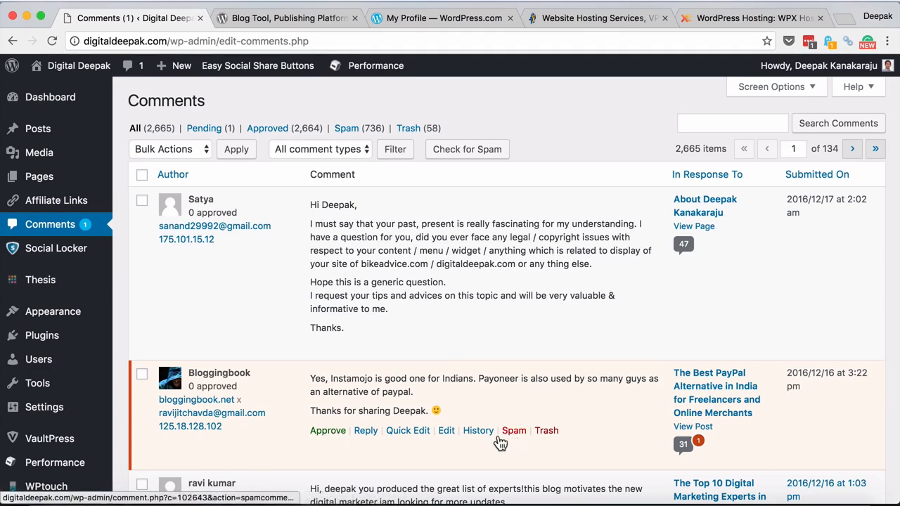
left_click(325, 431)
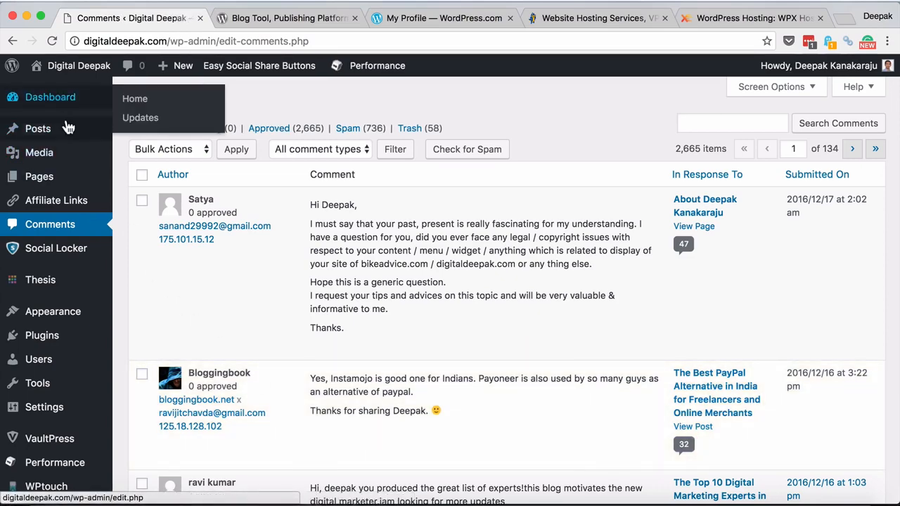
- Go back to the dashboard home, view the list of posts and start a new blank post
left_click(67, 104)
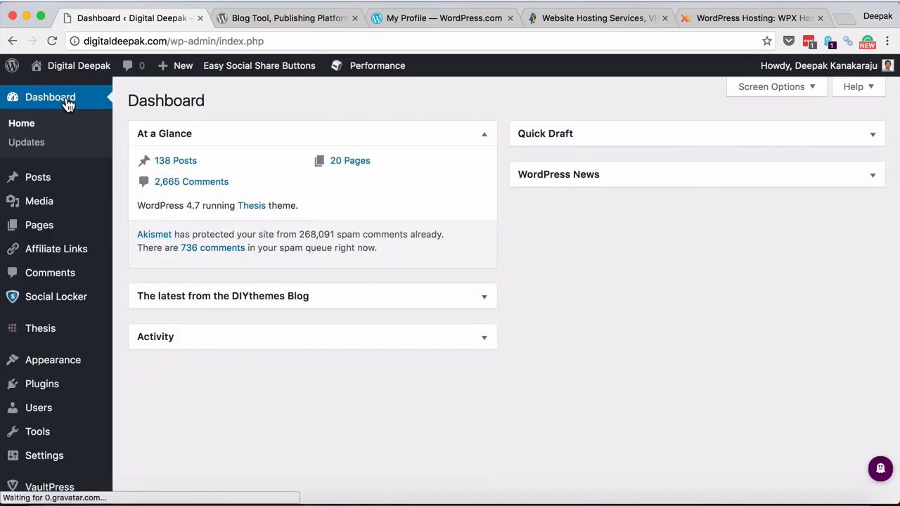
mouse_move(61, 175)
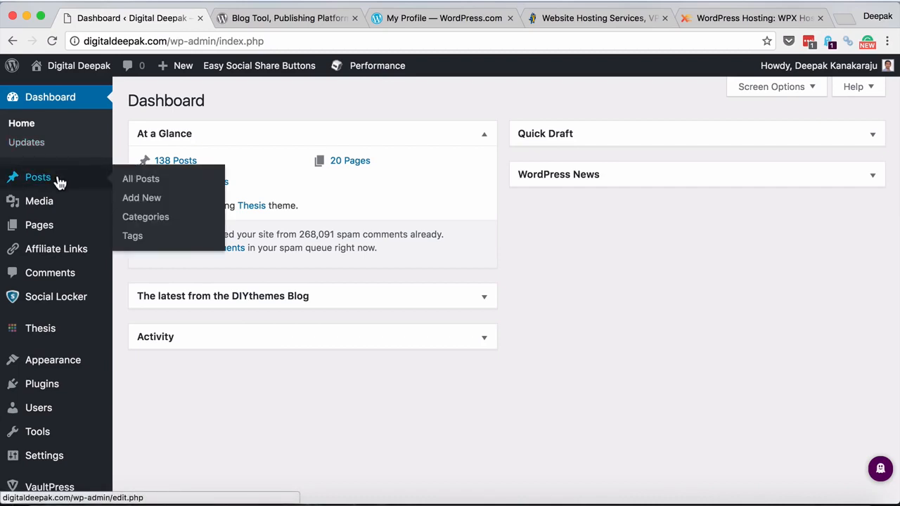
left_click(60, 181)
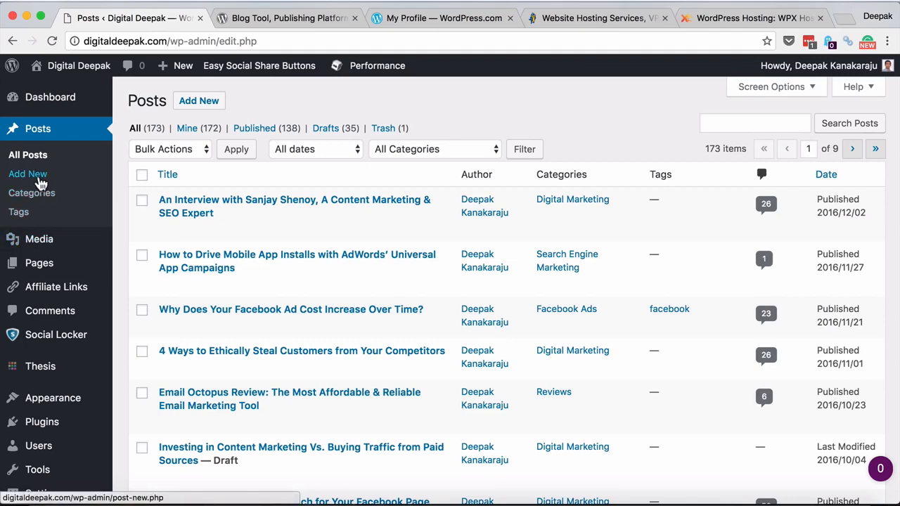
left_click(28, 174)
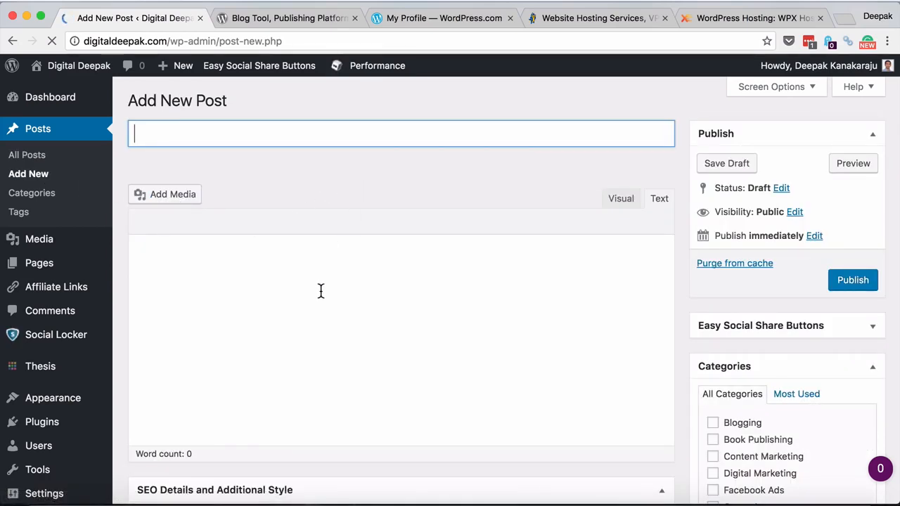
- Examine the new post form's categories, tags, featured image, SEO details and redirect settings
scroll(525, 331, "down", 2)
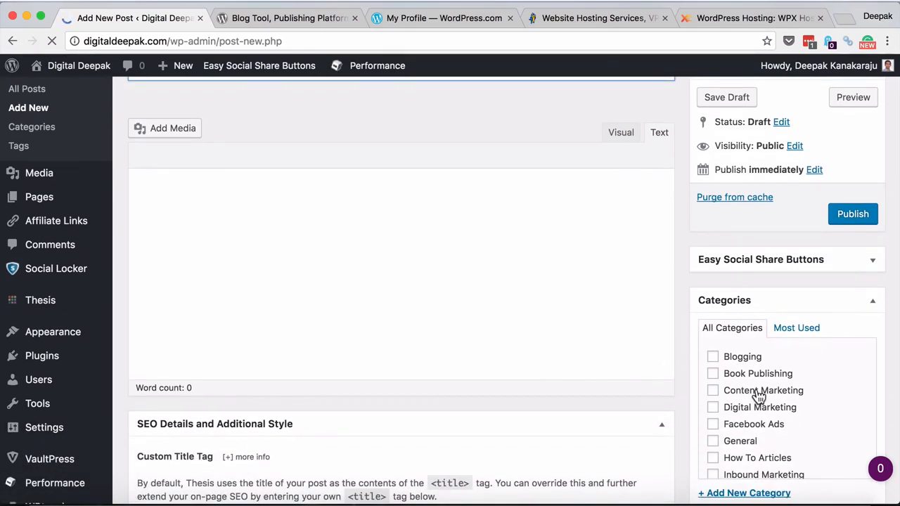
scroll(548, 394, "down", 7)
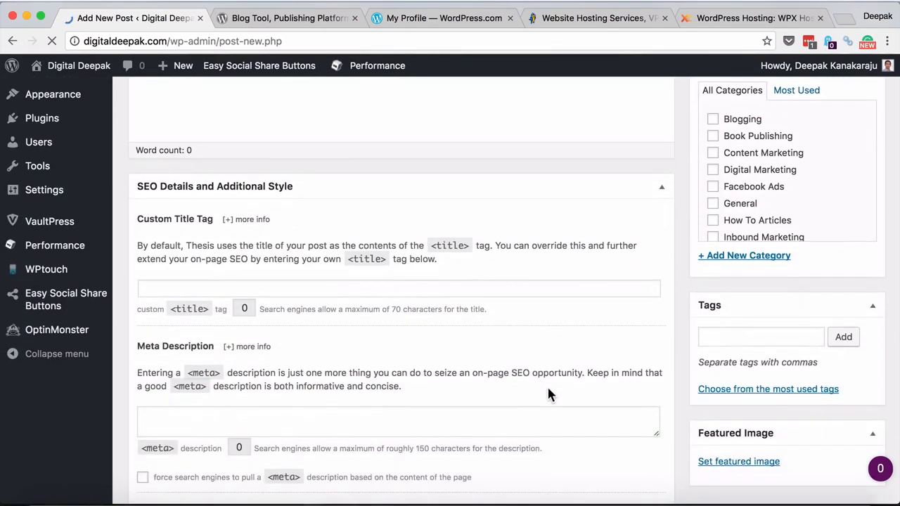
scroll(454, 291, "down", 6)
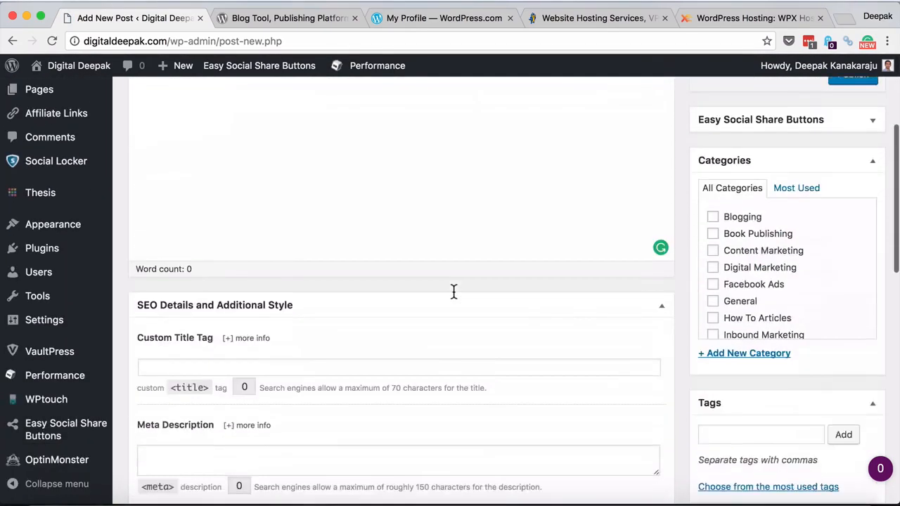
scroll(454, 291, "down", 12)
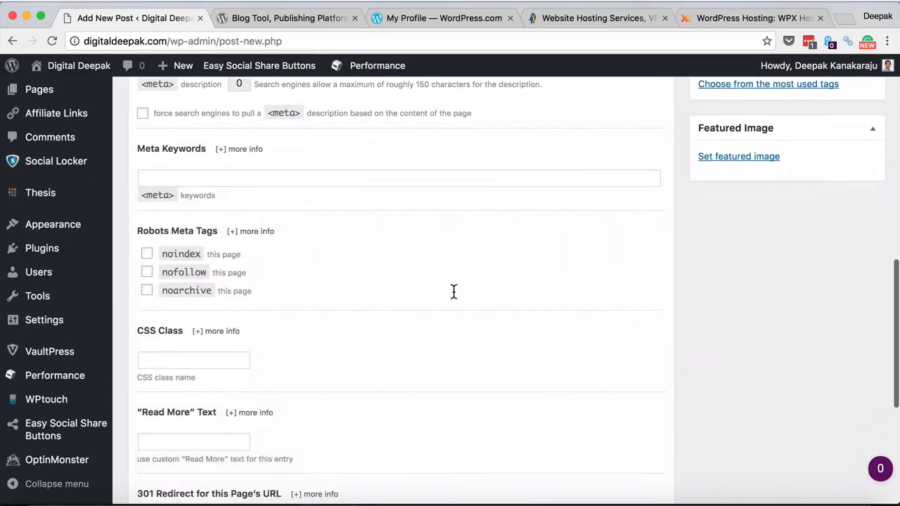
scroll(453, 291, "down", 9)
scroll(454, 291, "up", 6)
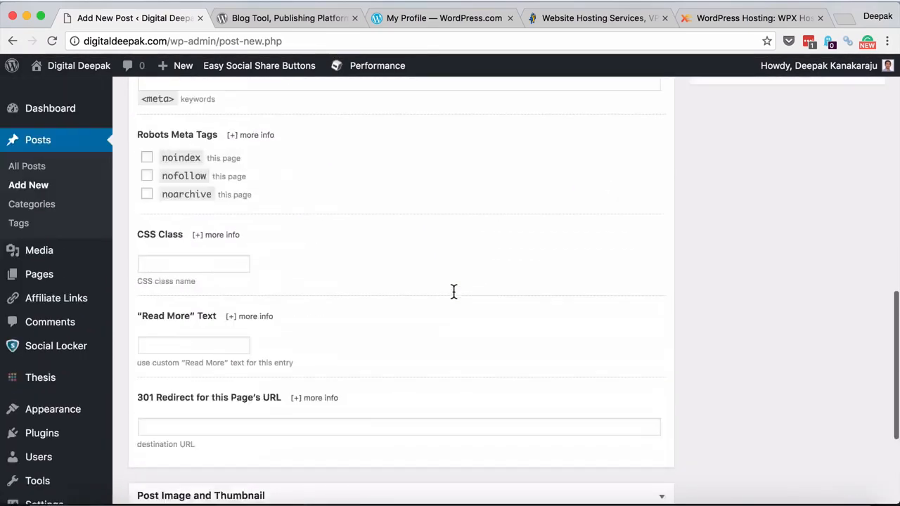
scroll(453, 291, "up", 20)
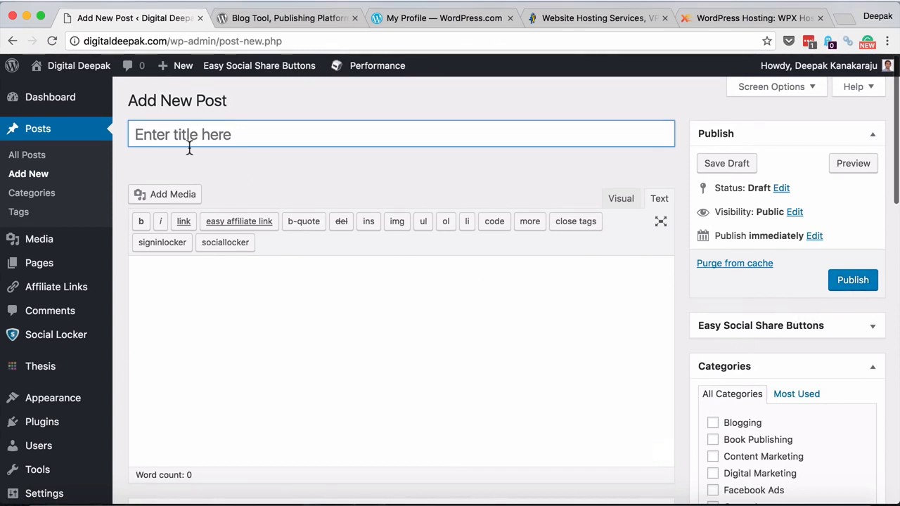
- Open the blog's public home page in a separate browser tab and view its latest article
right_click(71, 66)
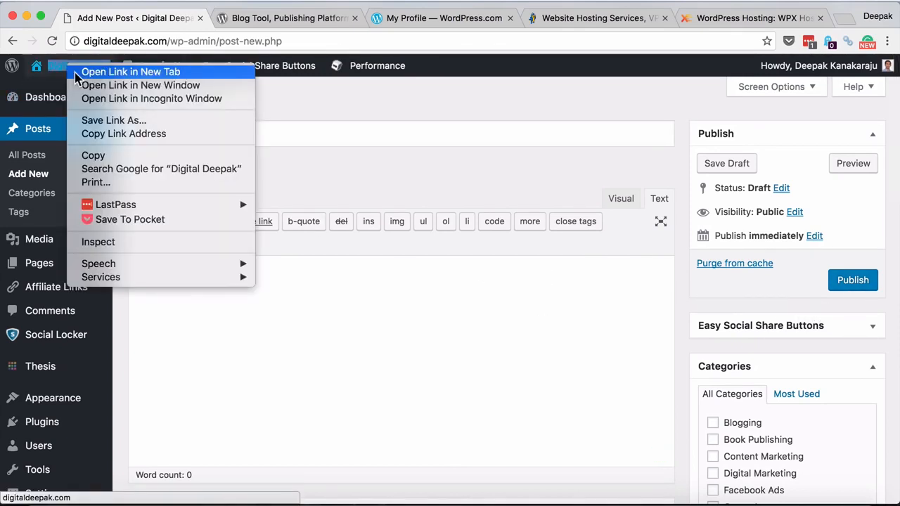
left_click(79, 73)
left_click(242, 21)
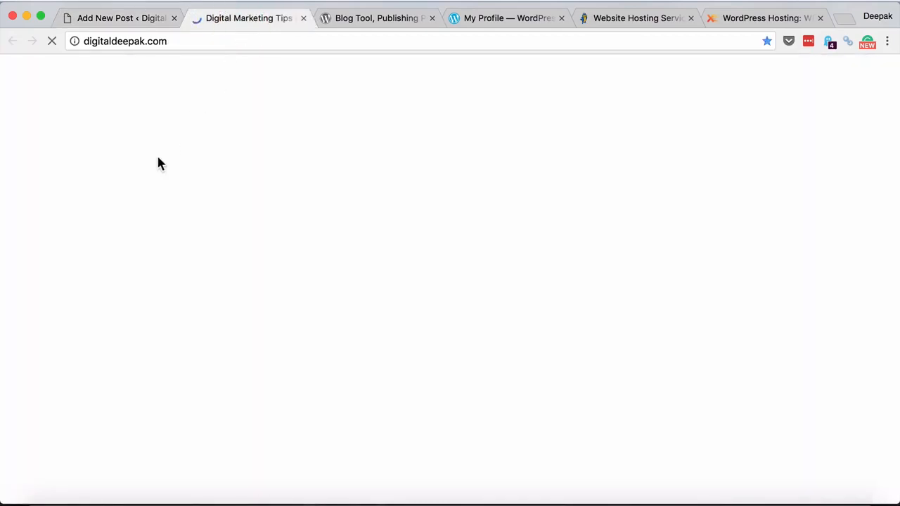
left_click(141, 21)
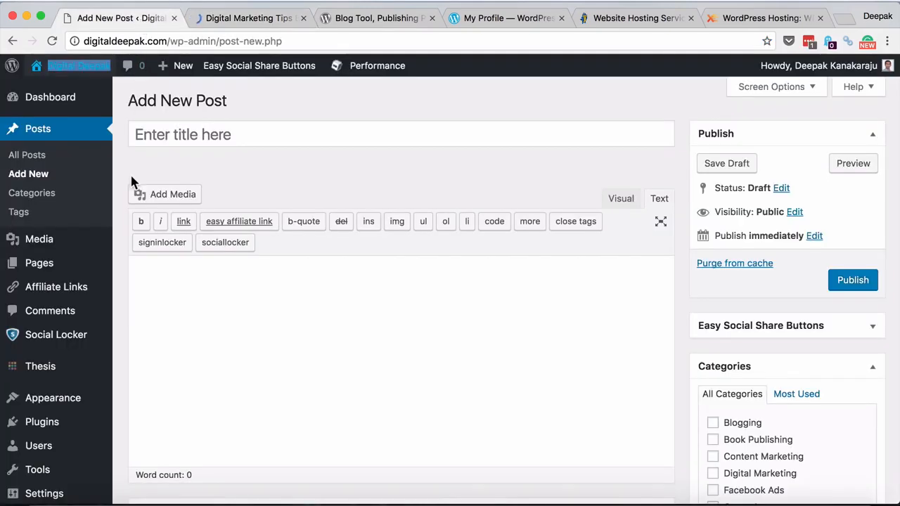
mouse_move(222, 68)
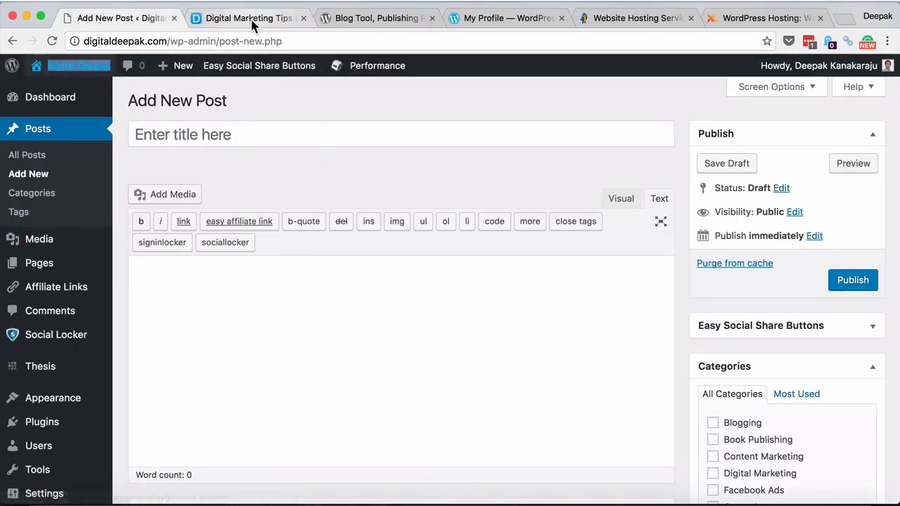
left_click(250, 21)
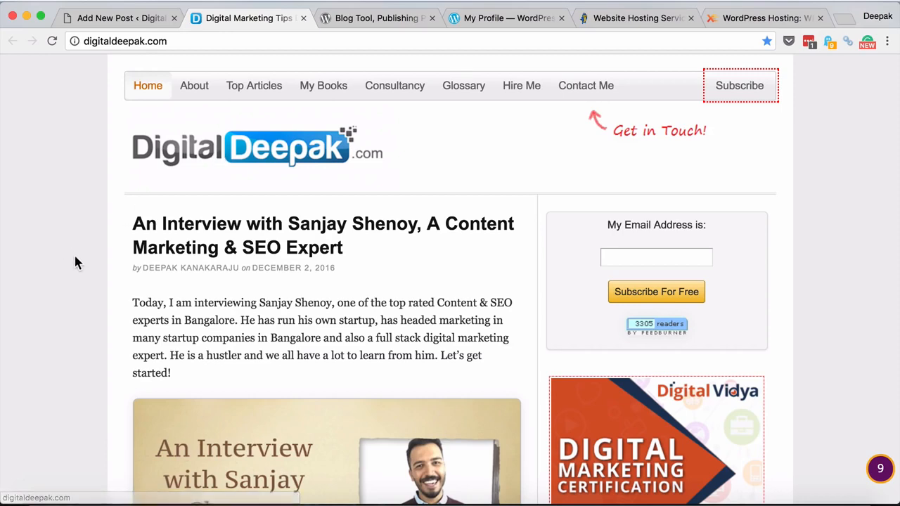
scroll(76, 257, "down", 2)
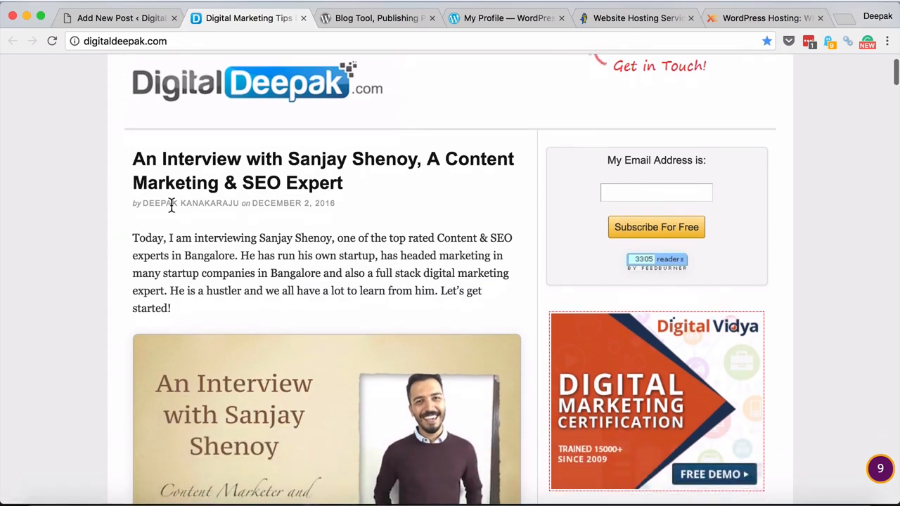
left_click(124, 24)
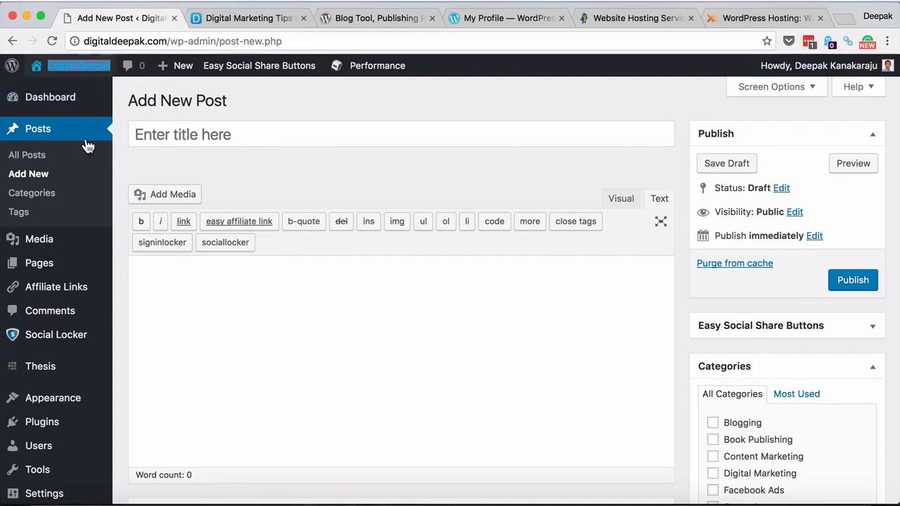
mouse_move(74, 247)
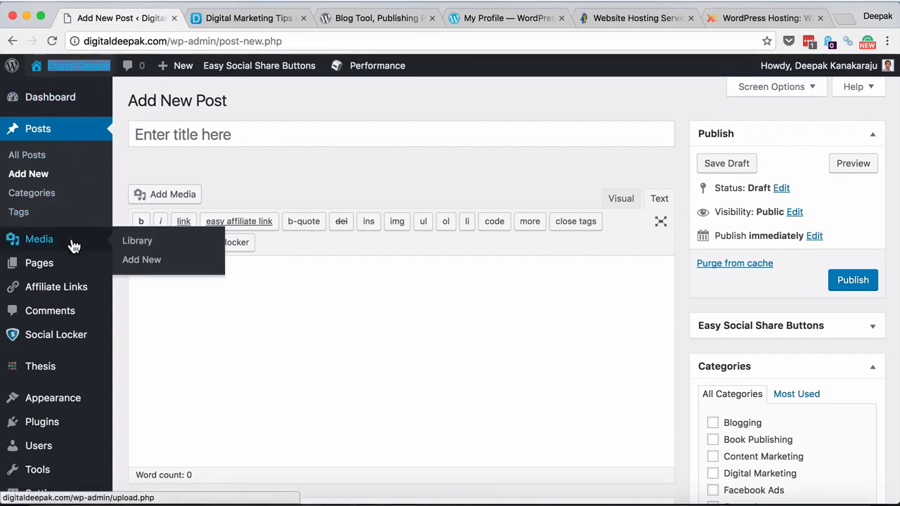
left_click(179, 299)
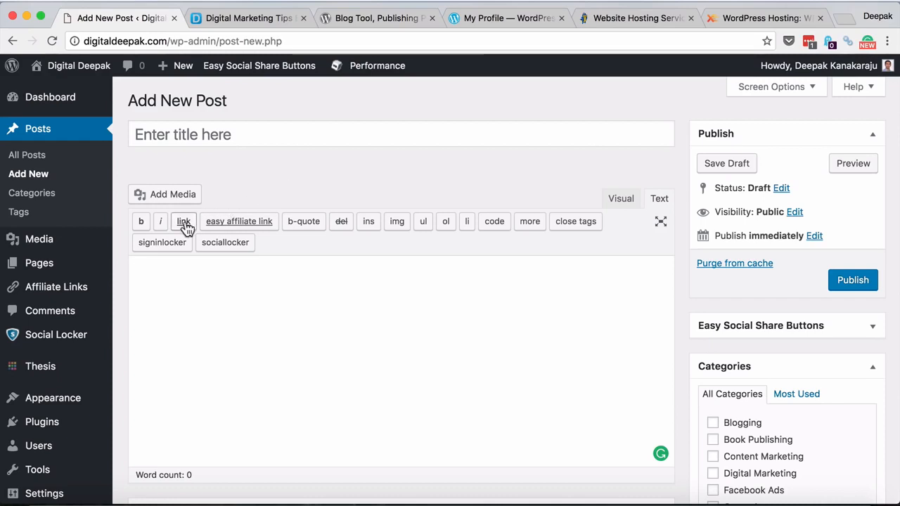
mouse_move(92, 269)
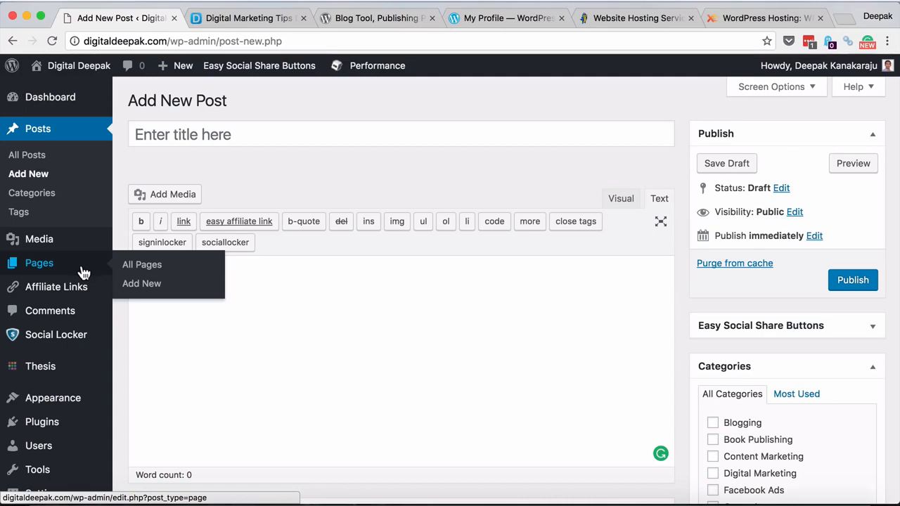
- Open the Top Articles page on the public blog and look through its most read marketing articles
left_click(261, 19)
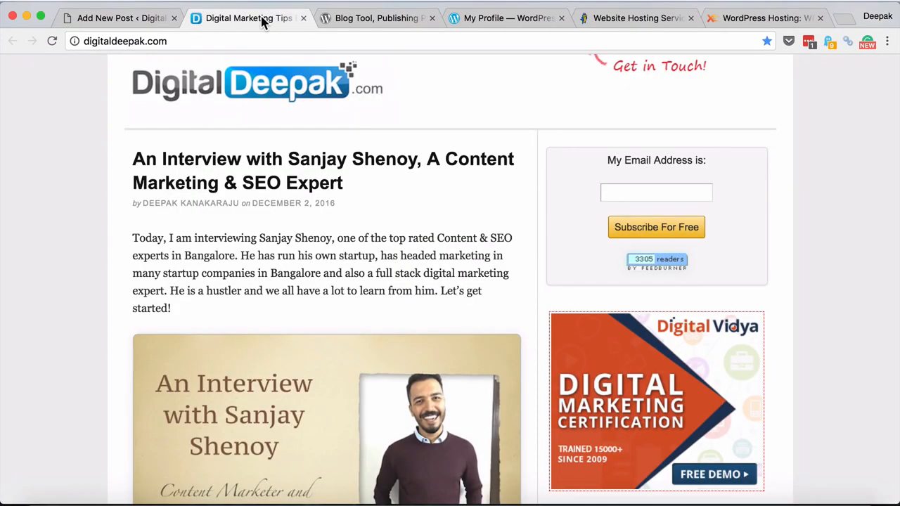
scroll(215, 132, "up", 2)
left_click(258, 103)
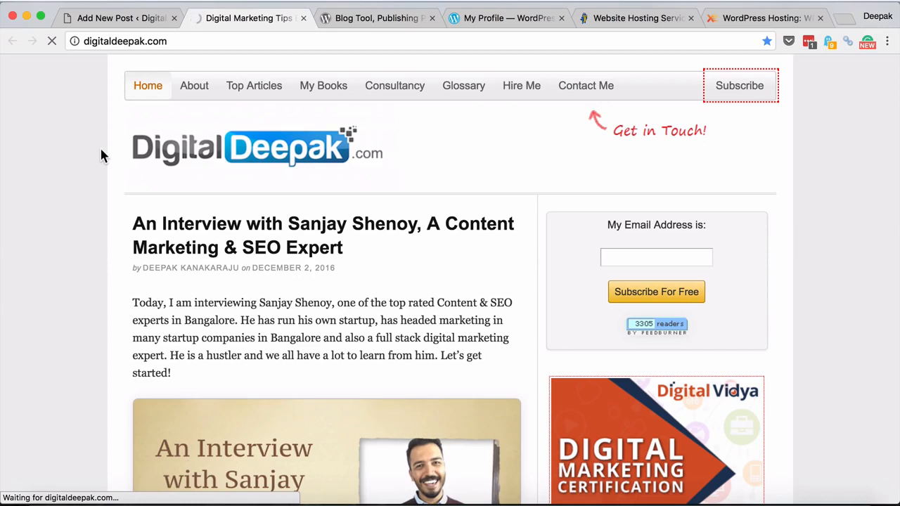
left_click(270, 94)
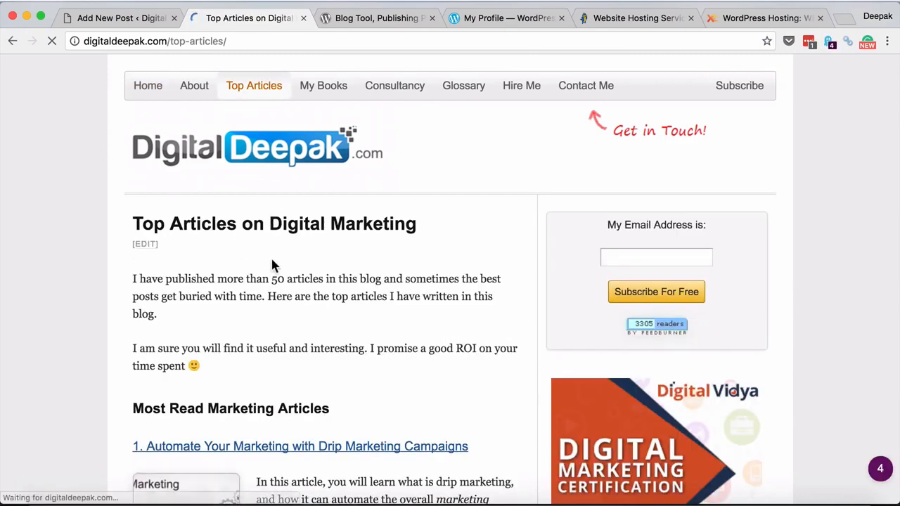
scroll(273, 265, "down", 5)
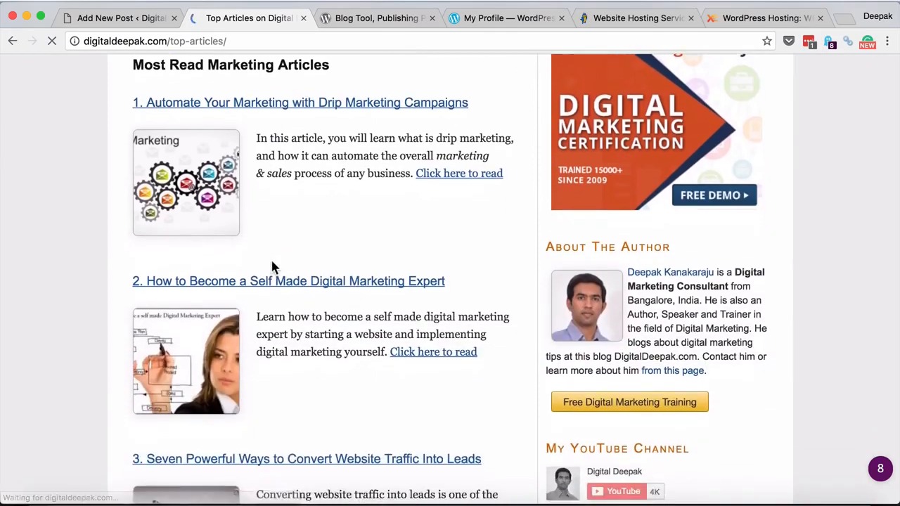
scroll(271, 265, "up", 5)
- Switch back to the WordPress admin tab and view the list of installed plugins
left_click(118, 19)
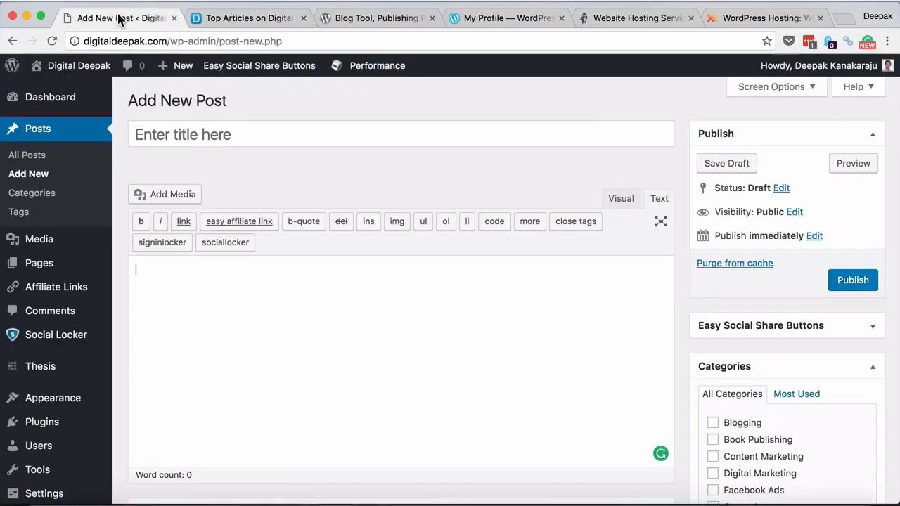
mouse_move(98, 289)
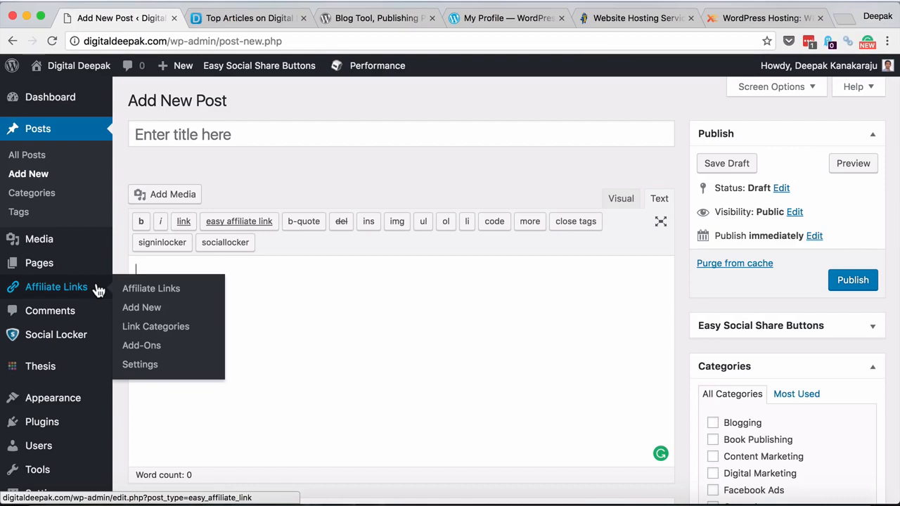
scroll(98, 290, "down", 2)
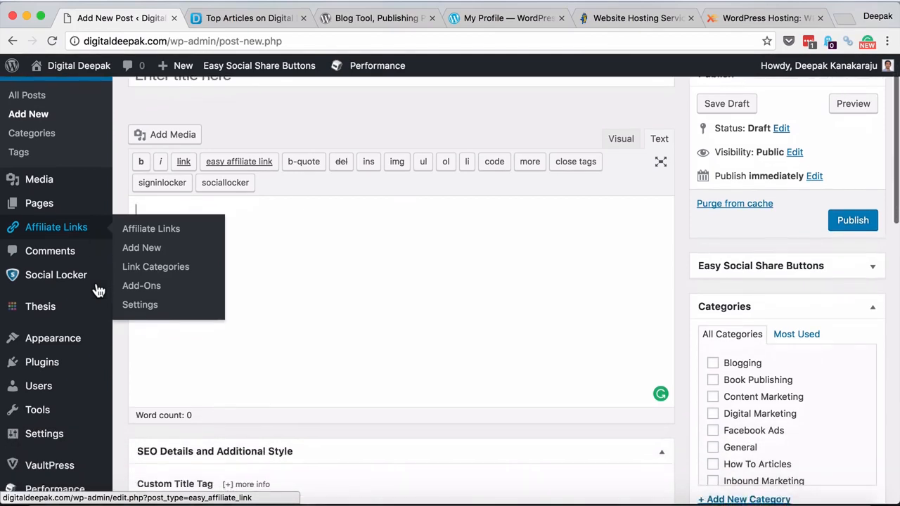
mouse_move(89, 367)
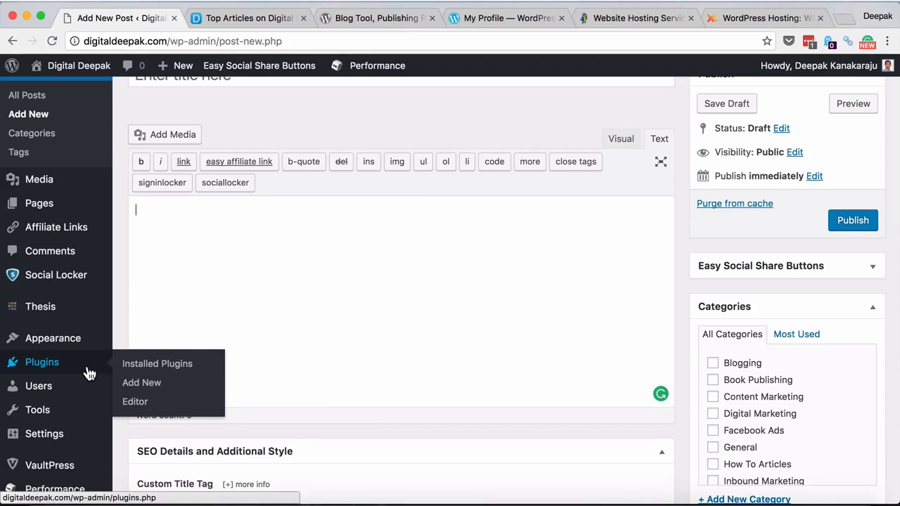
left_click(88, 372)
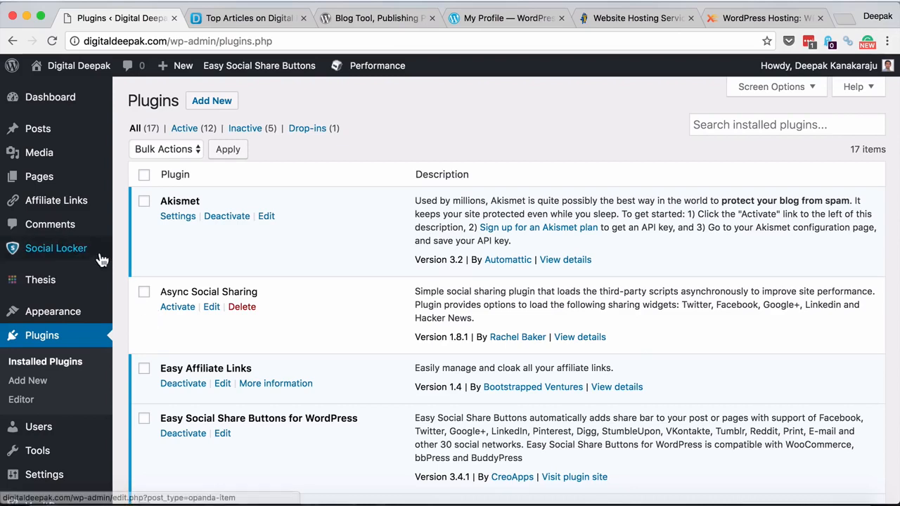
mouse_move(100, 258)
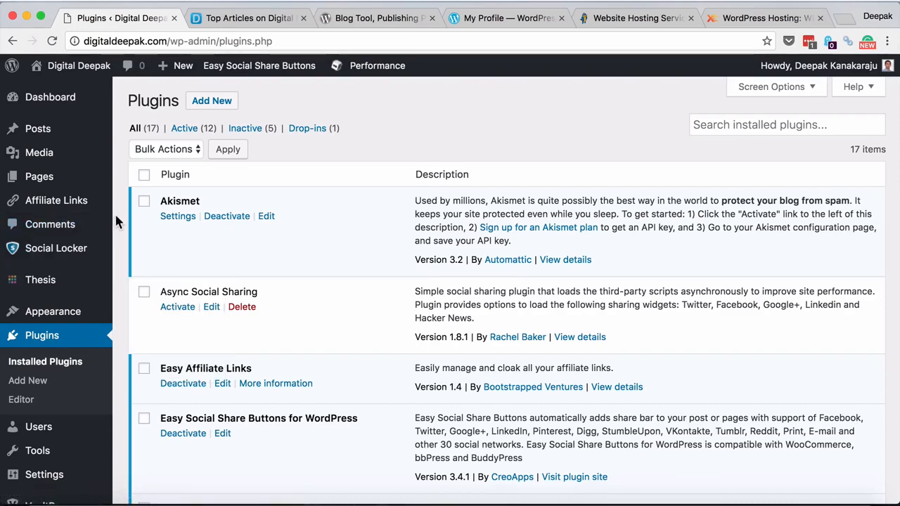
- Open the page for adding new plugins and look through the featured plugins and popular tags
left_click(59, 386)
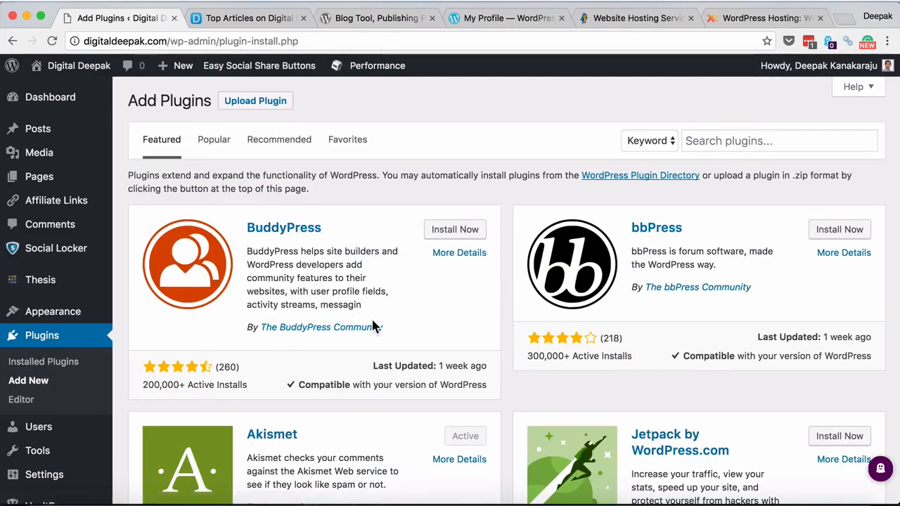
scroll(373, 318, "down", 2)
scroll(373, 320, "down", 10)
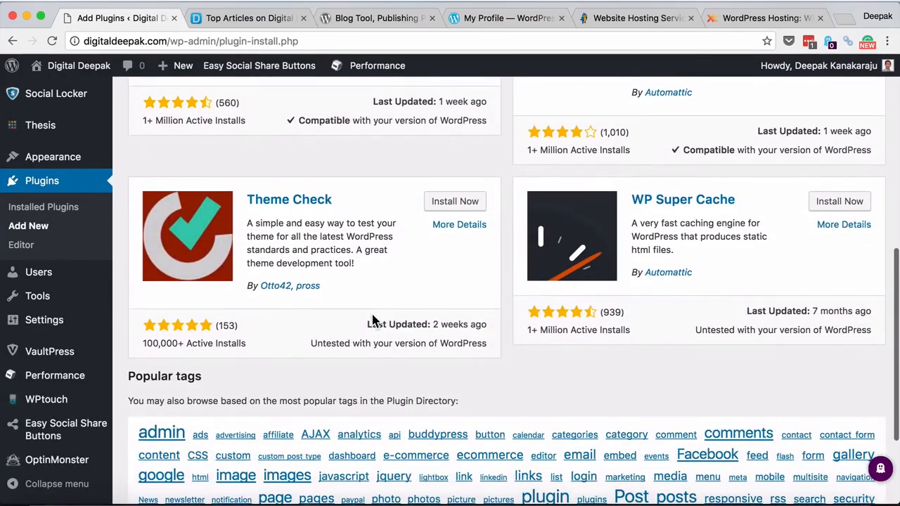
scroll(372, 320, "up", 12)
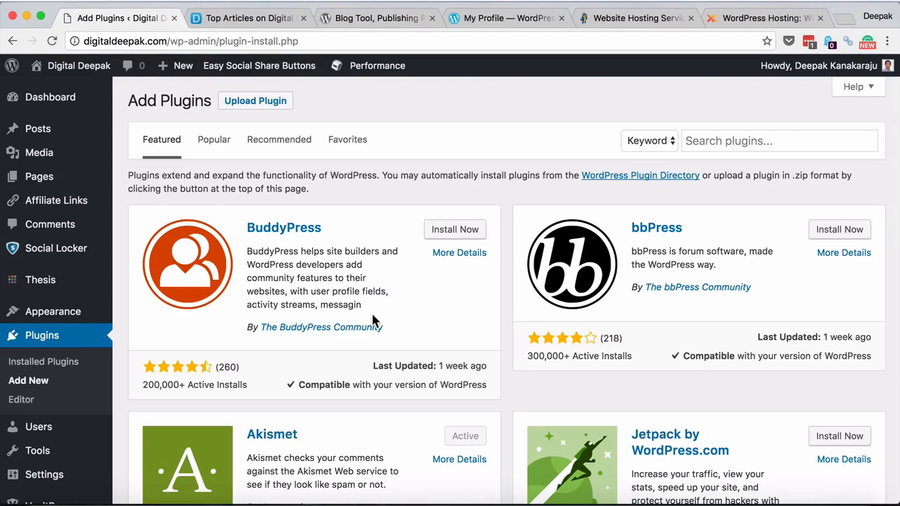
- Search the plugin directory for "related posts plugin" and look through the matching plugins
left_click(709, 148)
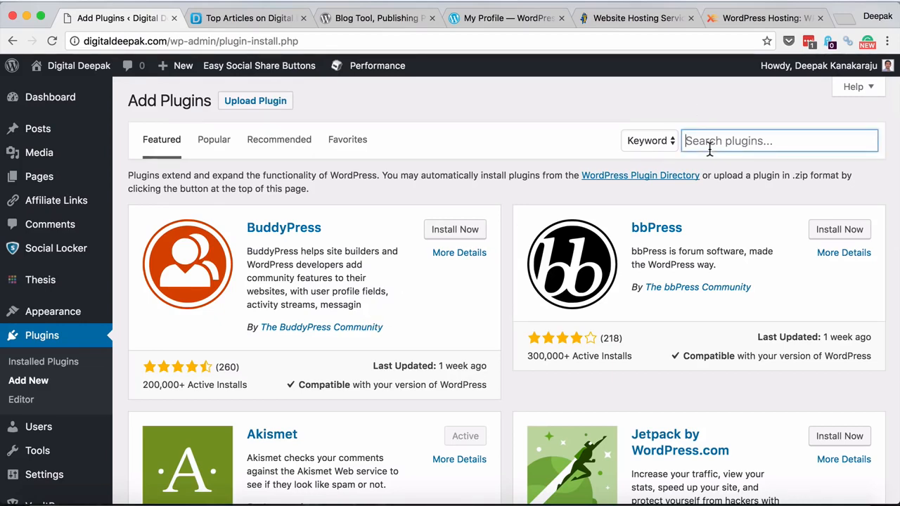
type("relate")
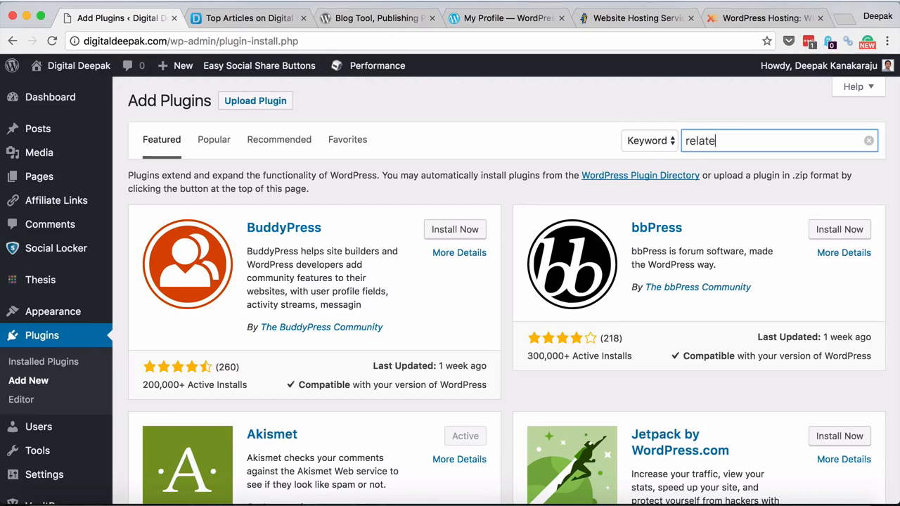
type("d posts plugin")
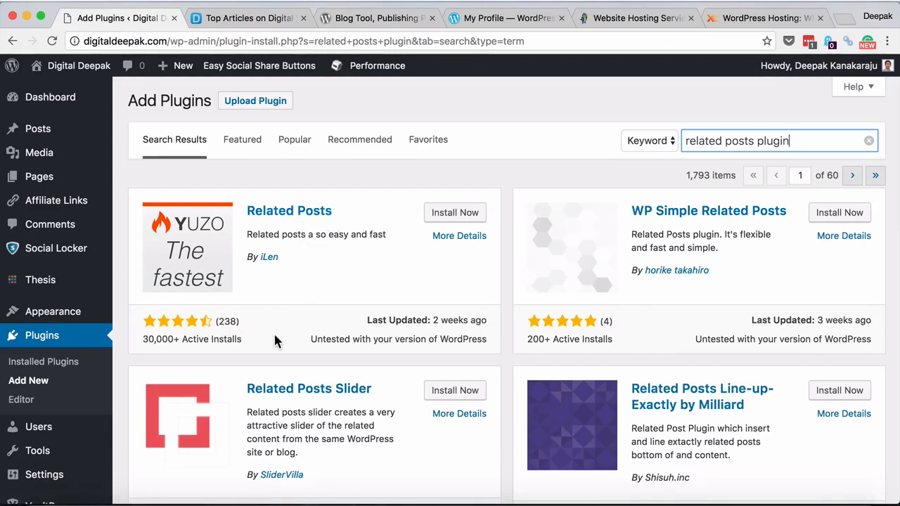
scroll(303, 336, "down", 3)
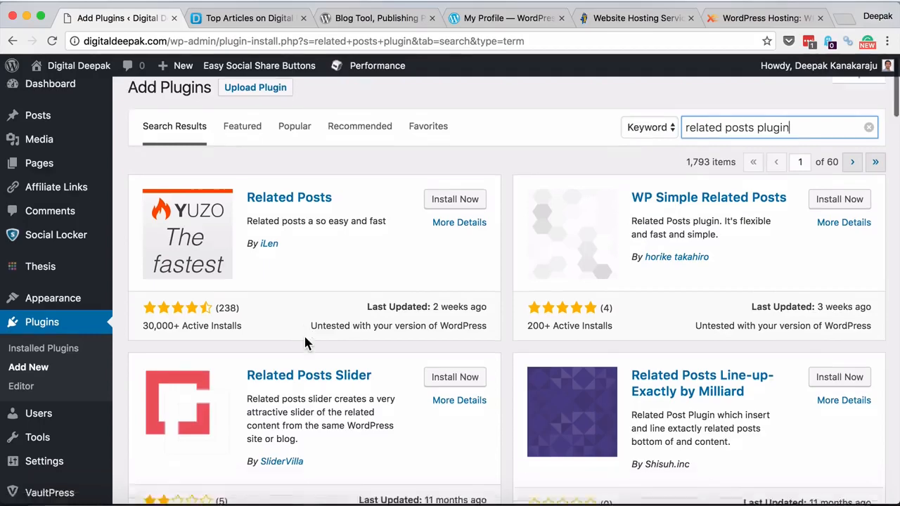
scroll(304, 342, "down", 5)
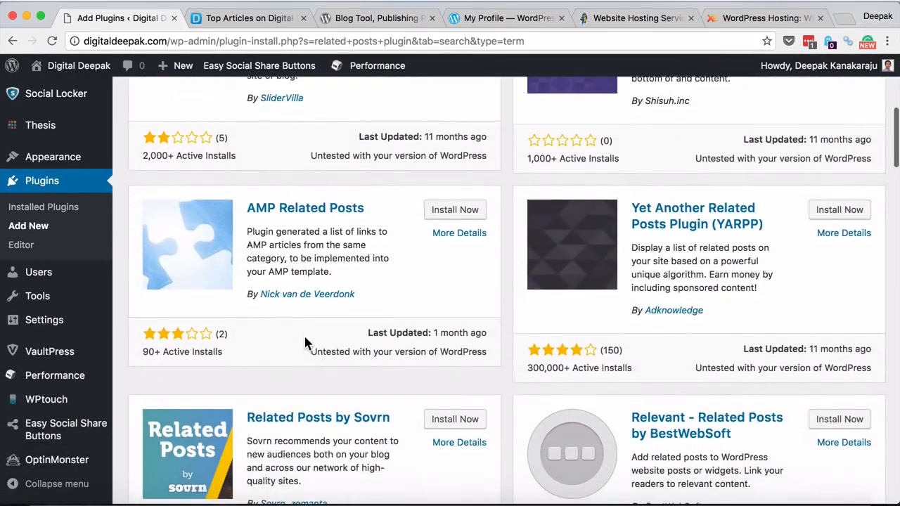
scroll(305, 342, "down", 4)
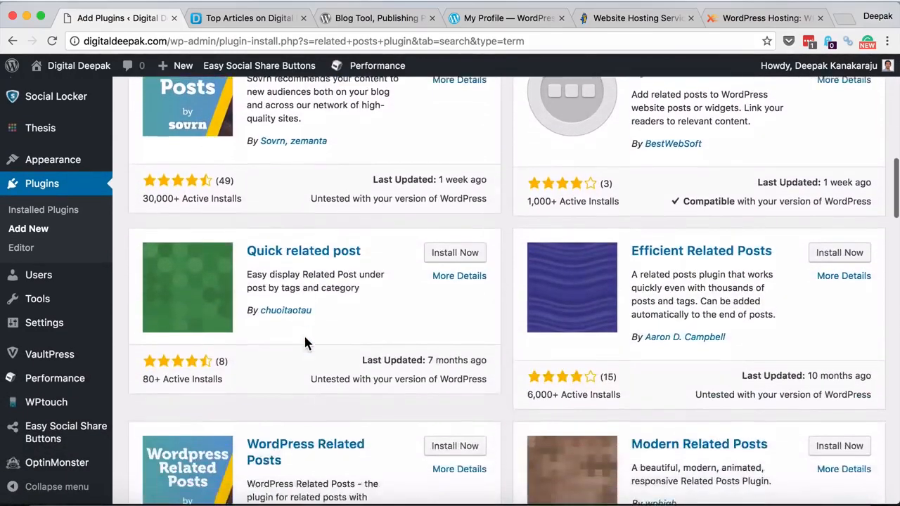
scroll(305, 343, "up", 15)
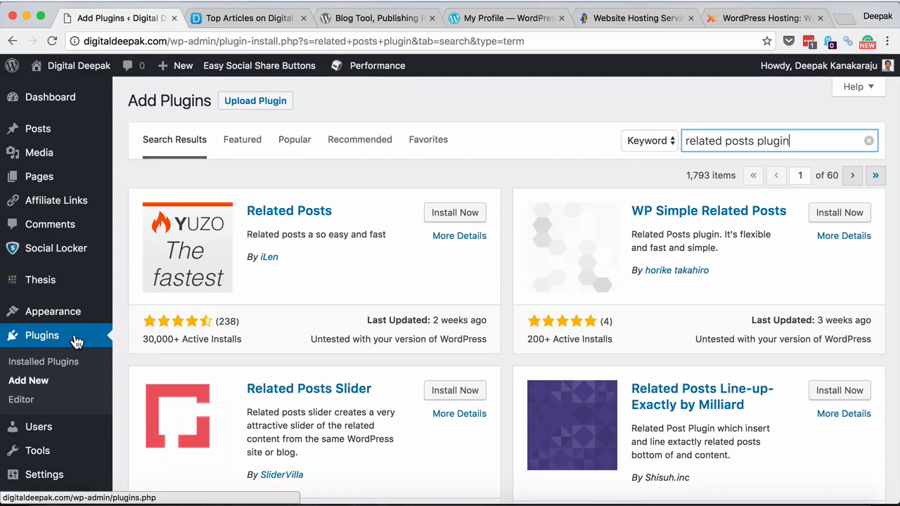
scroll(147, 334, "down", 10)
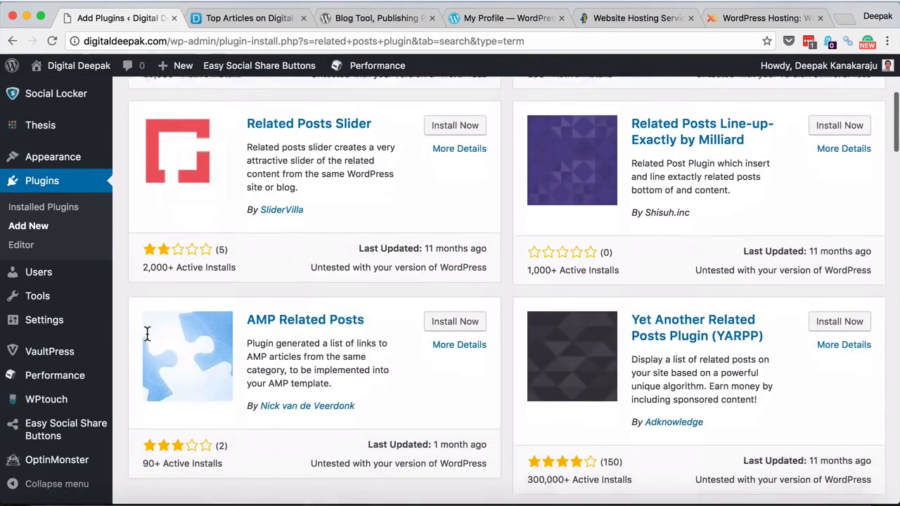
scroll(147, 334, "down", 5)
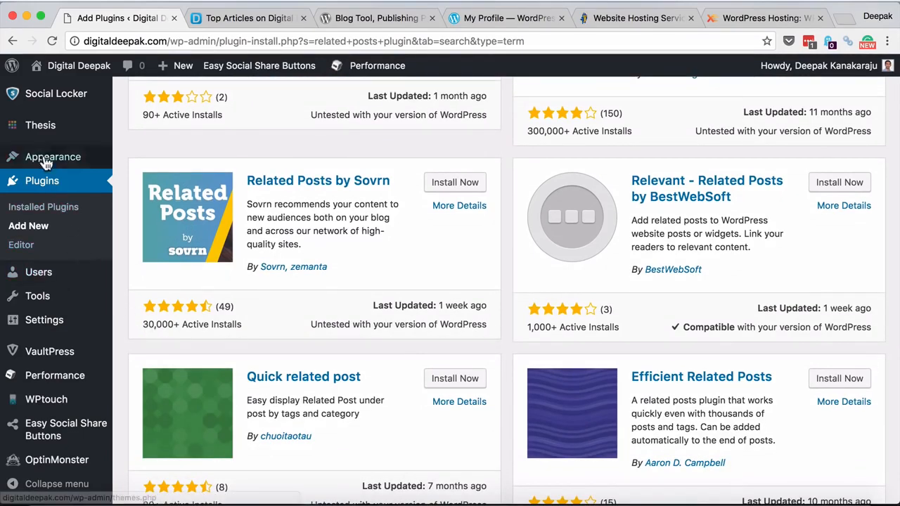
- Open the installed themes, view the blog's public home page for its design and return to the themes
mouse_move(44, 160)
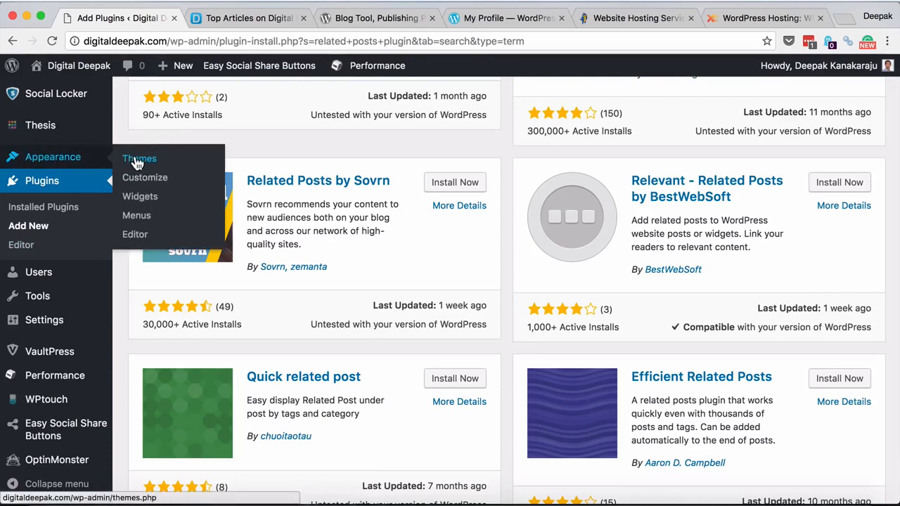
left_click(138, 162)
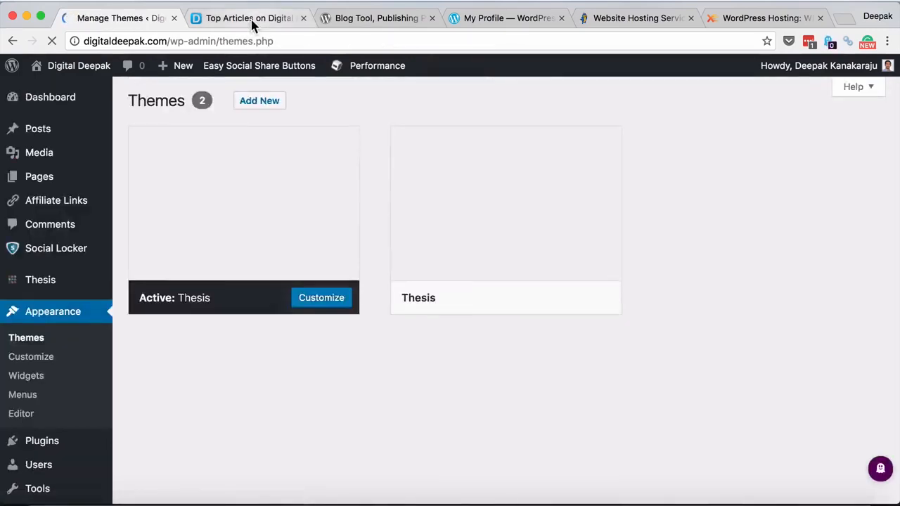
left_click(252, 23)
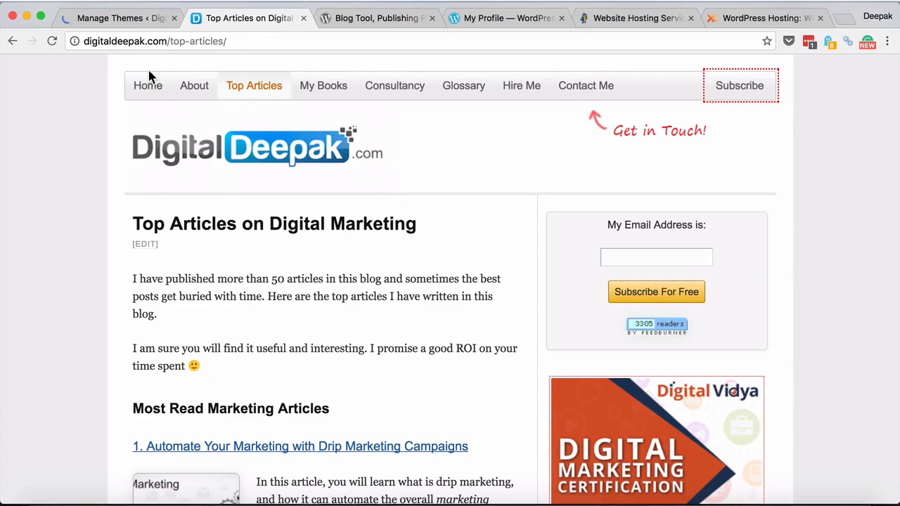
left_click(149, 88)
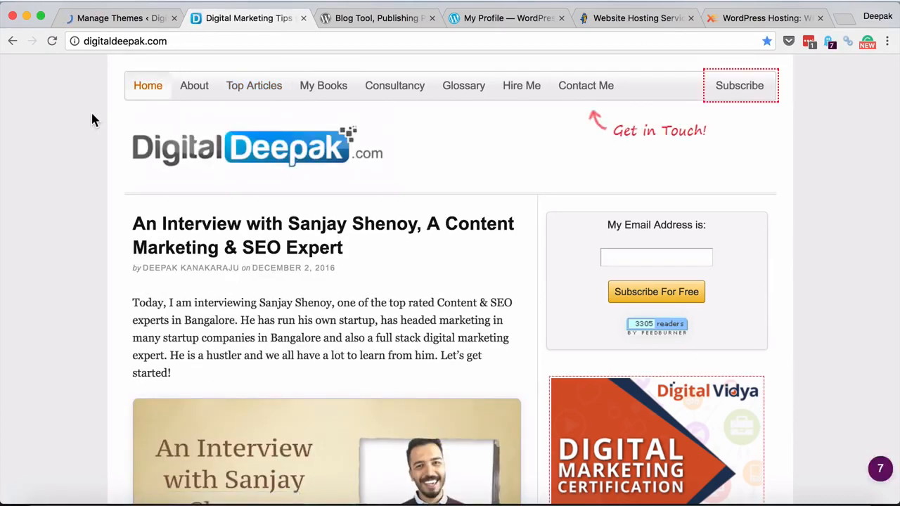
left_click(118, 20)
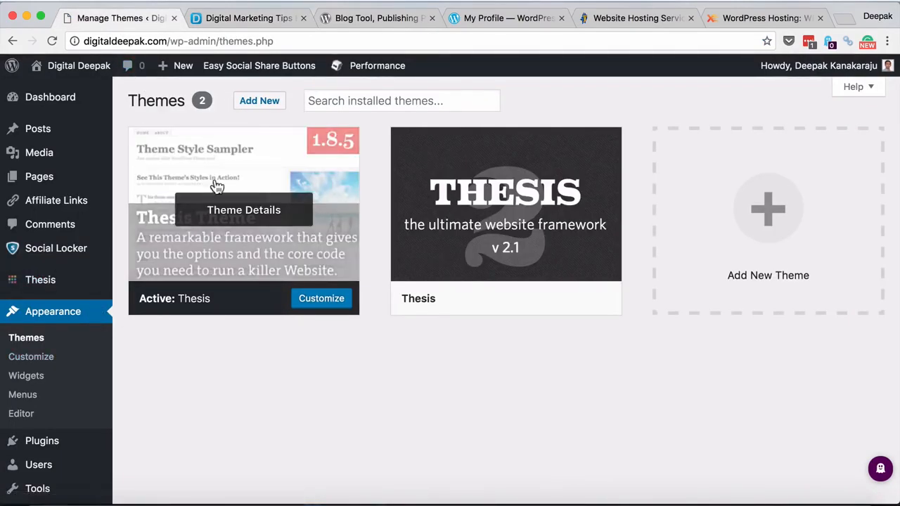
- Open the page for adding new themes and browse the featured themes
left_click(260, 102)
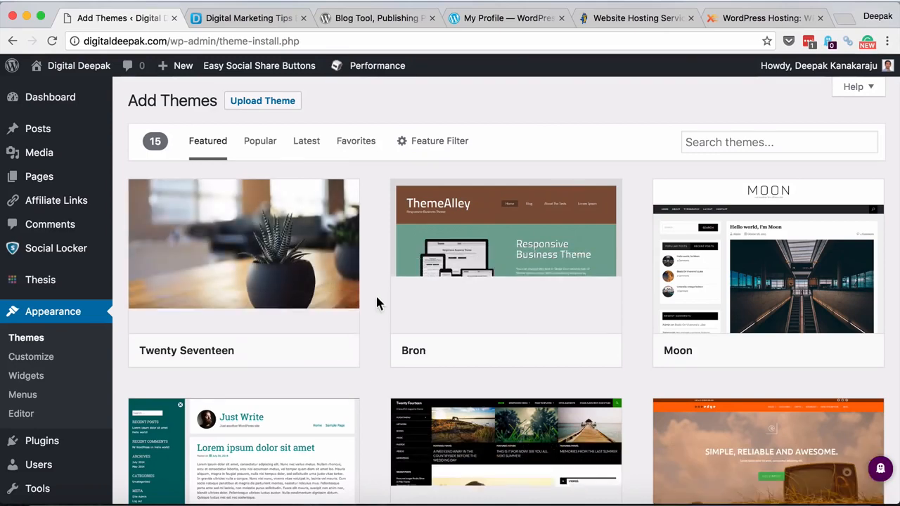
scroll(375, 294, "down", 5)
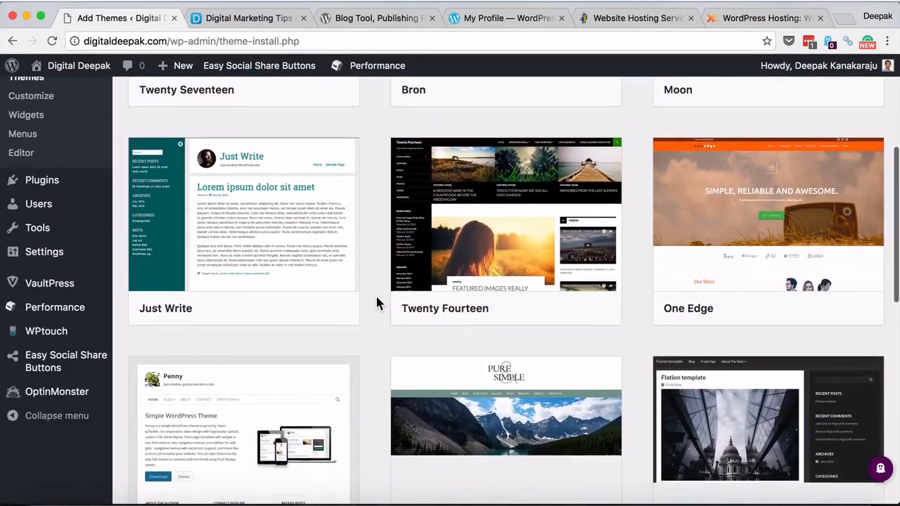
scroll(377, 299, "down", 3)
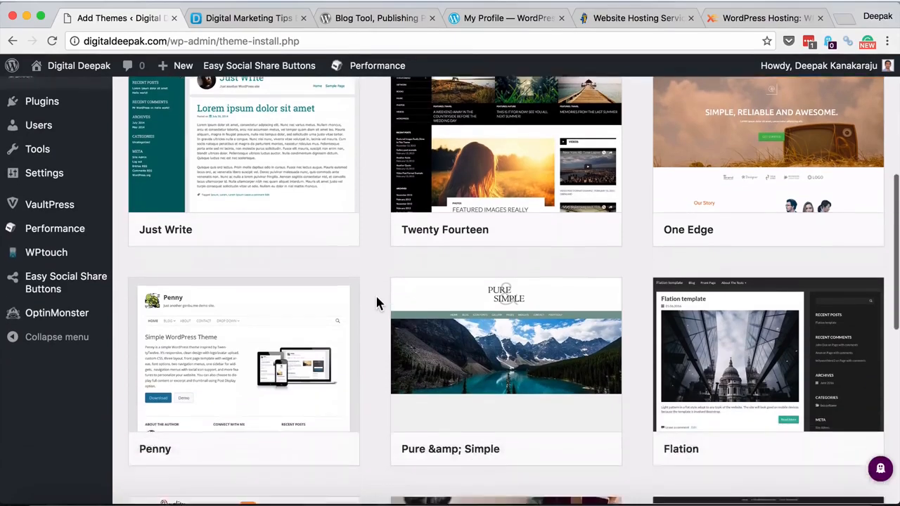
scroll(377, 299, "down", 5)
scroll(375, 302, "up", 12)
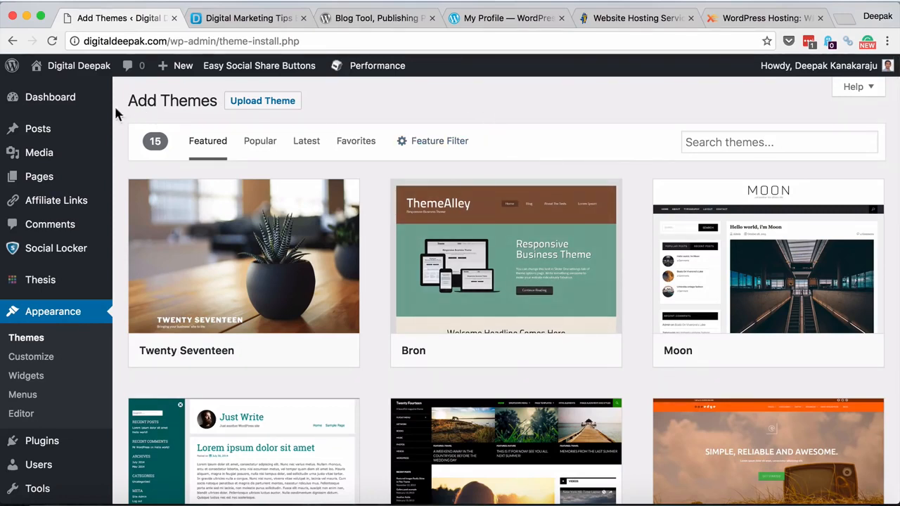
- Review the admin navigation's sections, including Posts, Social Locker, Users and the plugin-added entries
mouse_move(74, 109)
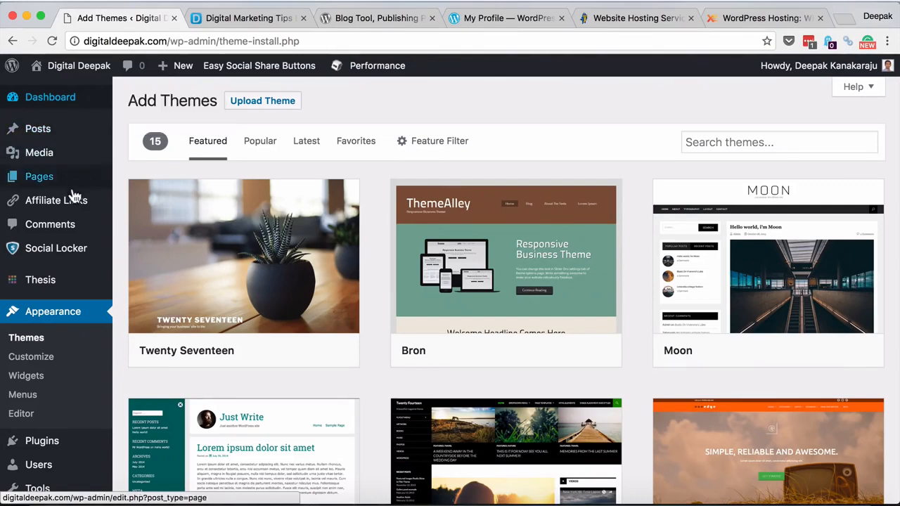
mouse_move(75, 203)
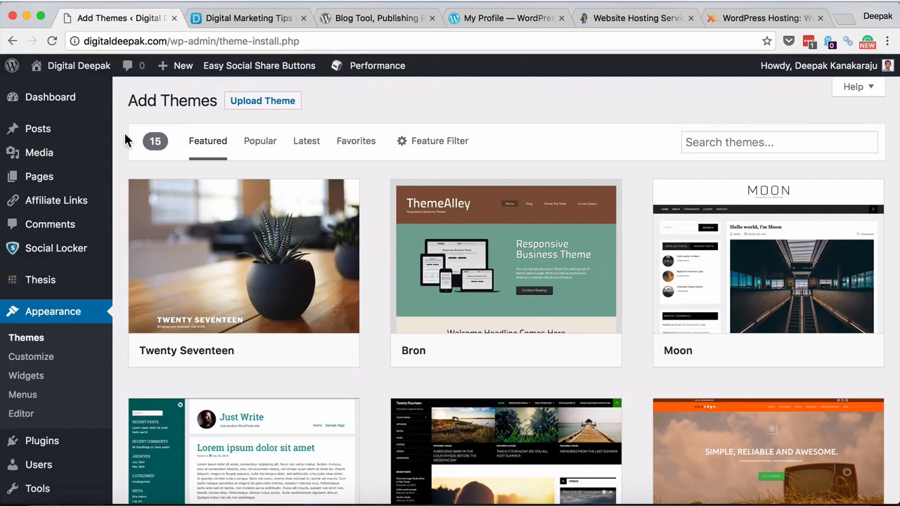
scroll(50, 271, "down", 2)
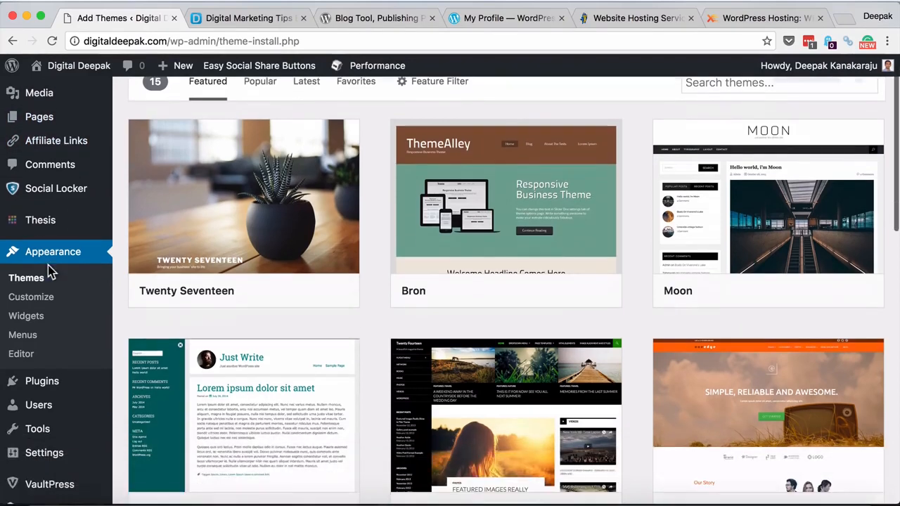
scroll(70, 415, "down", 2)
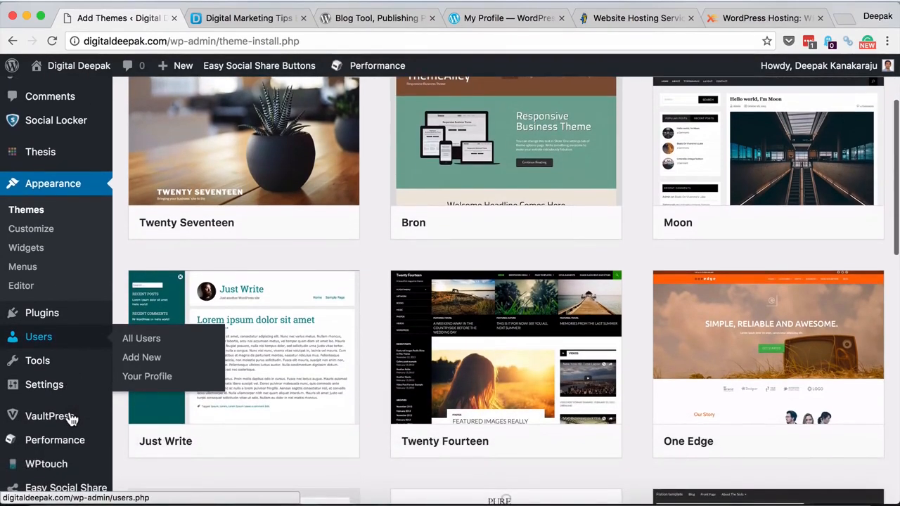
mouse_move(66, 342)
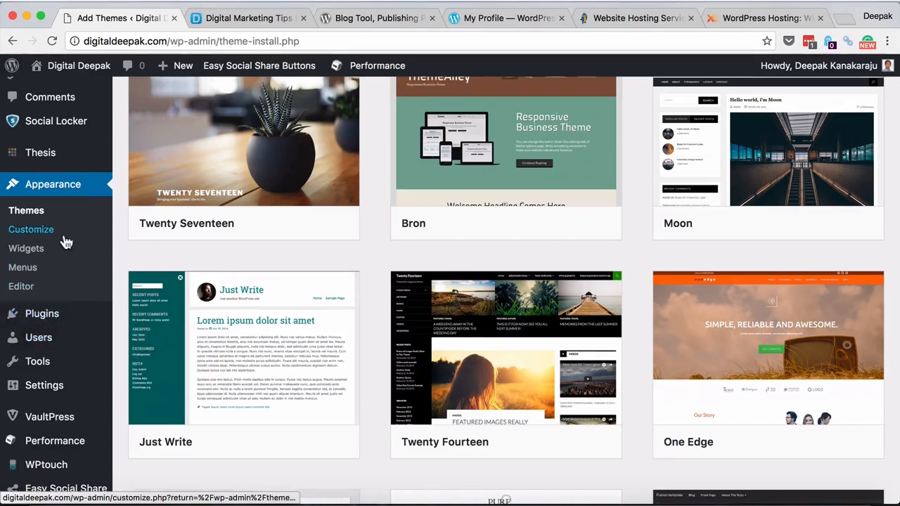
scroll(62, 239, "up", 3)
mouse_move(65, 136)
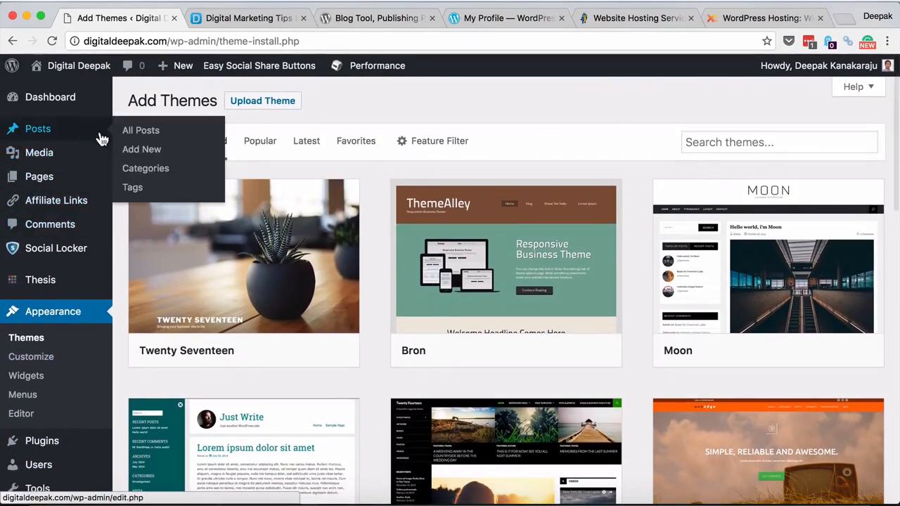
mouse_move(90, 247)
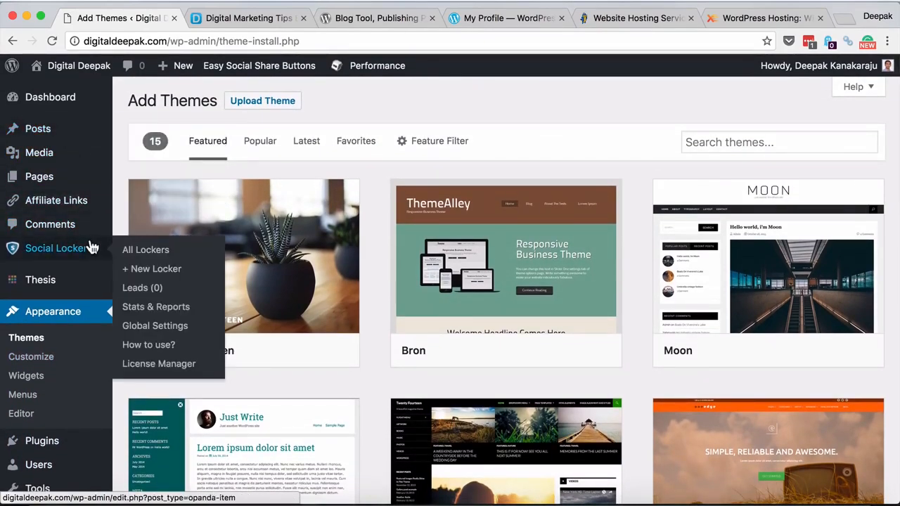
scroll(90, 247, "down", 5)
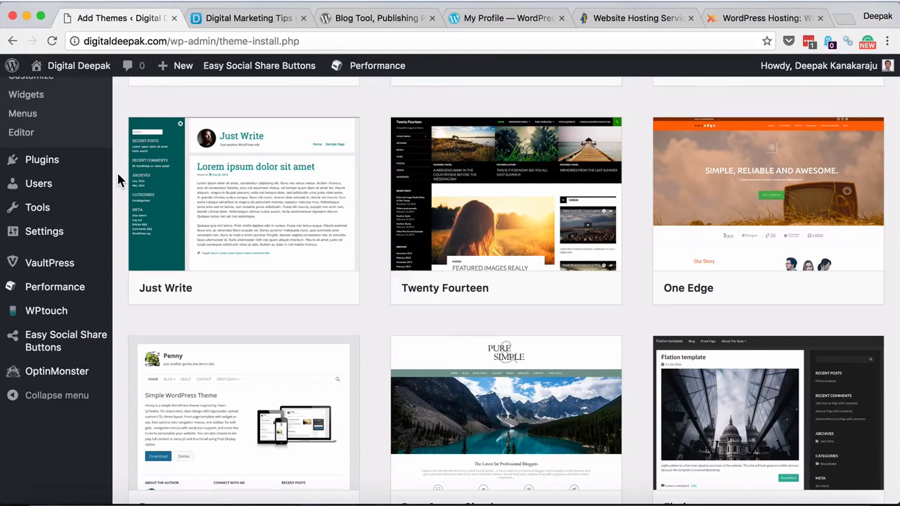
- Open the VaultPress page to view the site's backup totals and look over the Performance and WPtouch entries
left_click(90, 275)
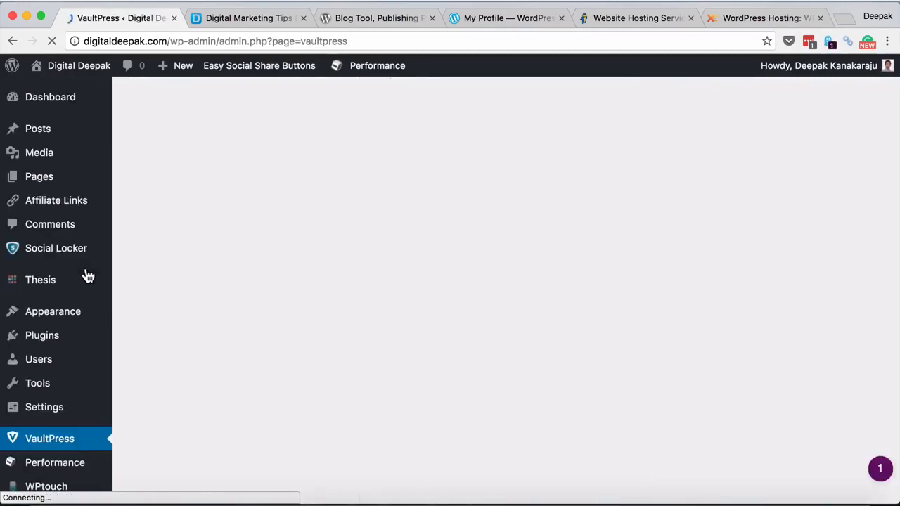
scroll(88, 275, "down", 3)
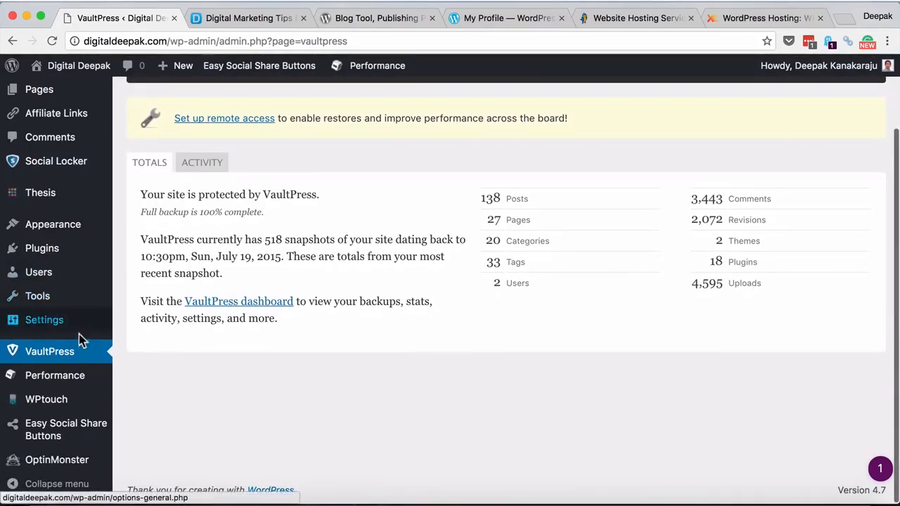
mouse_move(73, 383)
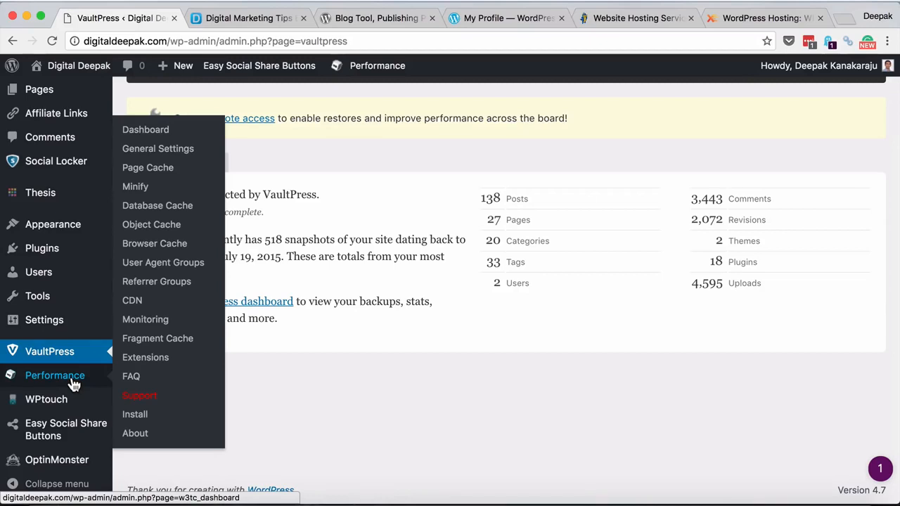
mouse_move(74, 408)
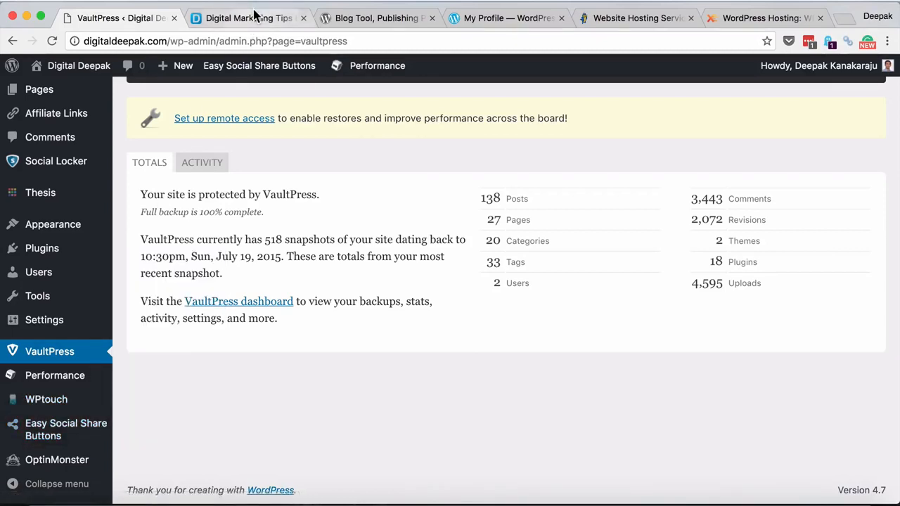
- Open the latest interview post on the public blog to view its social share buttons, and return to the admin
left_click(253, 18)
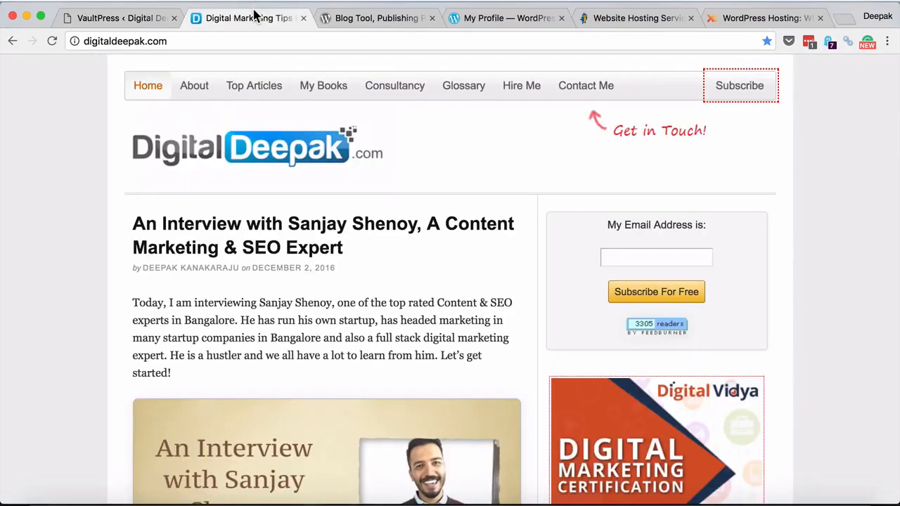
left_click(180, 223)
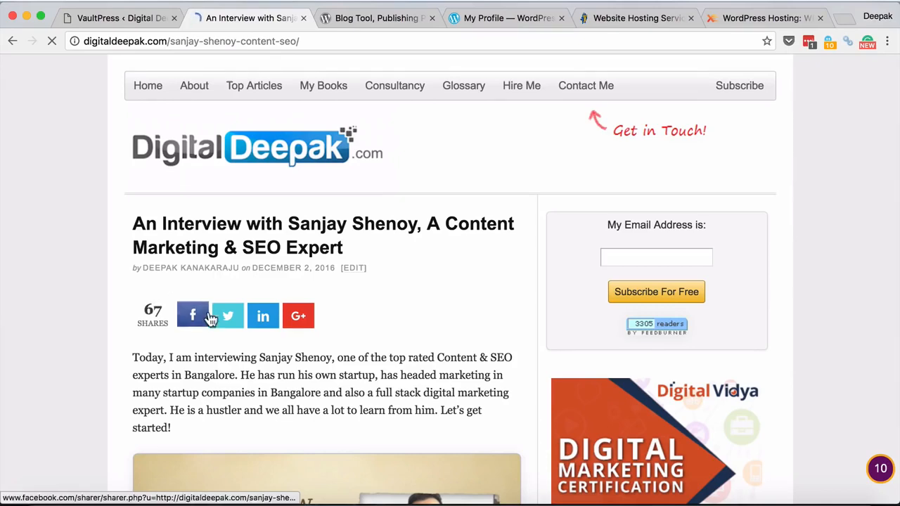
left_click(134, 17)
mouse_move(101, 440)
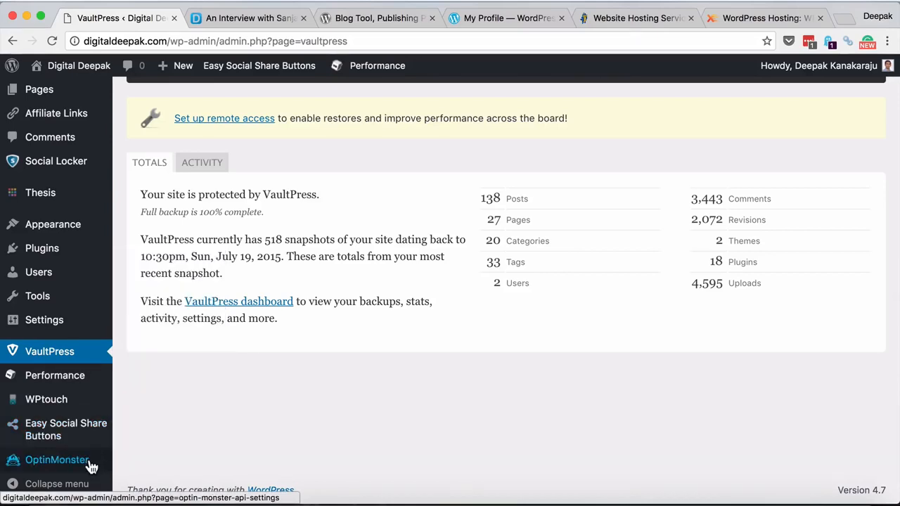
- View the Free Digital Marketing Training sign-up form from the public interview post and close it
left_click(247, 21)
scroll(432, 324, "down", 6)
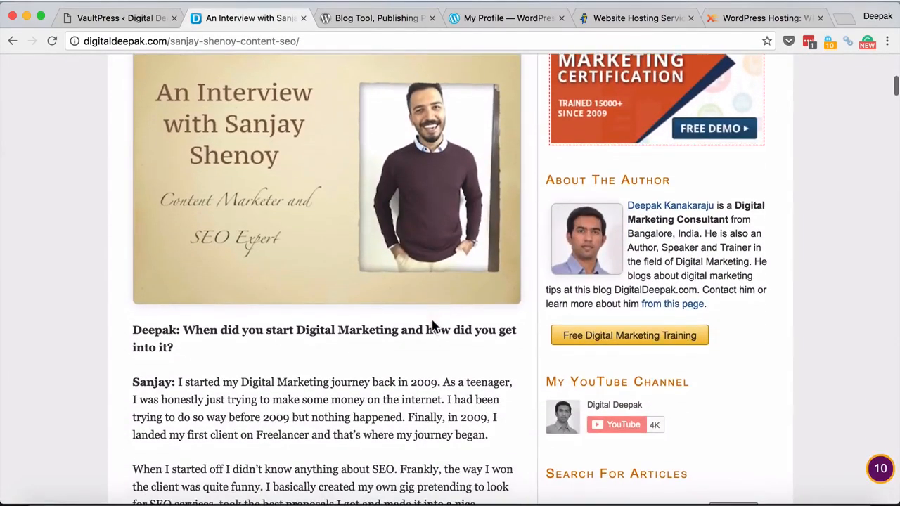
left_click(566, 341)
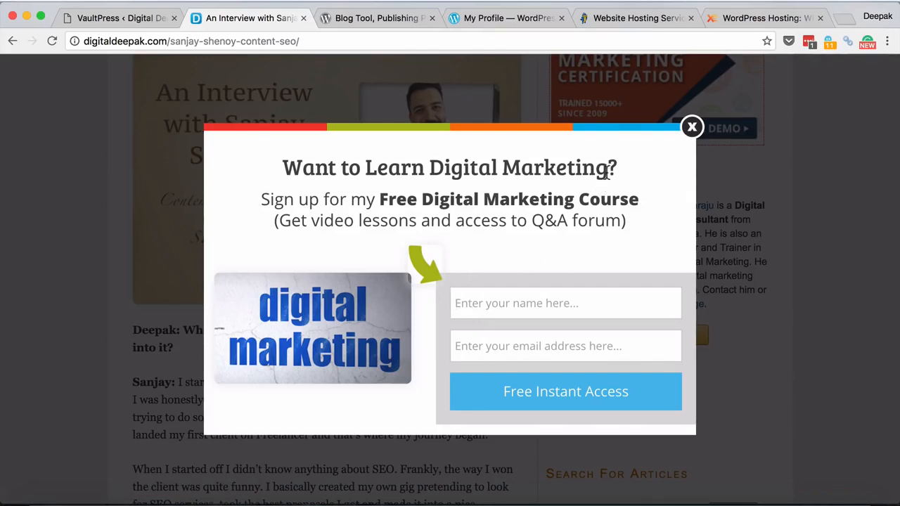
left_click(692, 126)
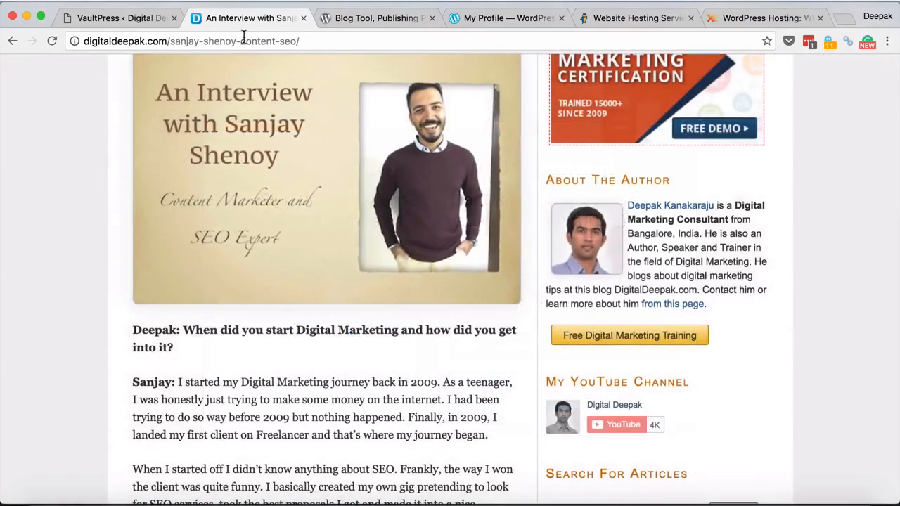
- Return to the WordPress admin and open the Dashboard home page
left_click(137, 25)
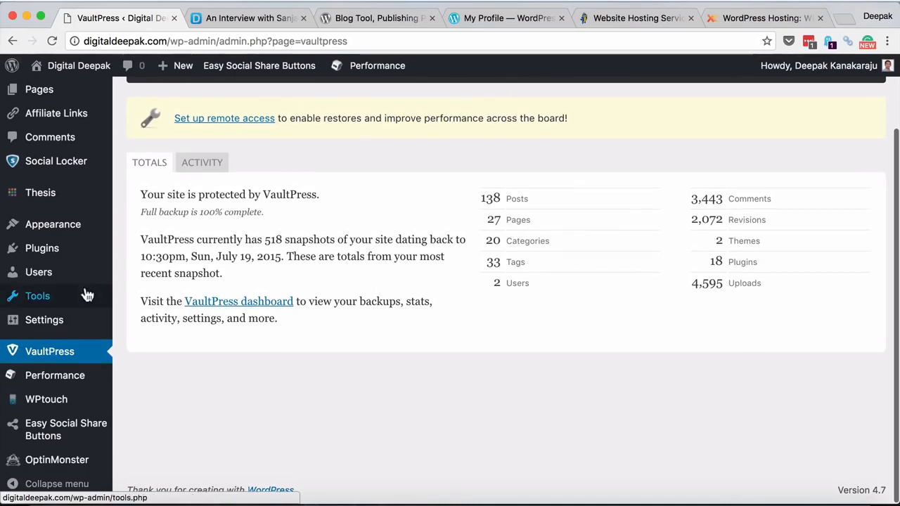
scroll(56, 288, "up", 3)
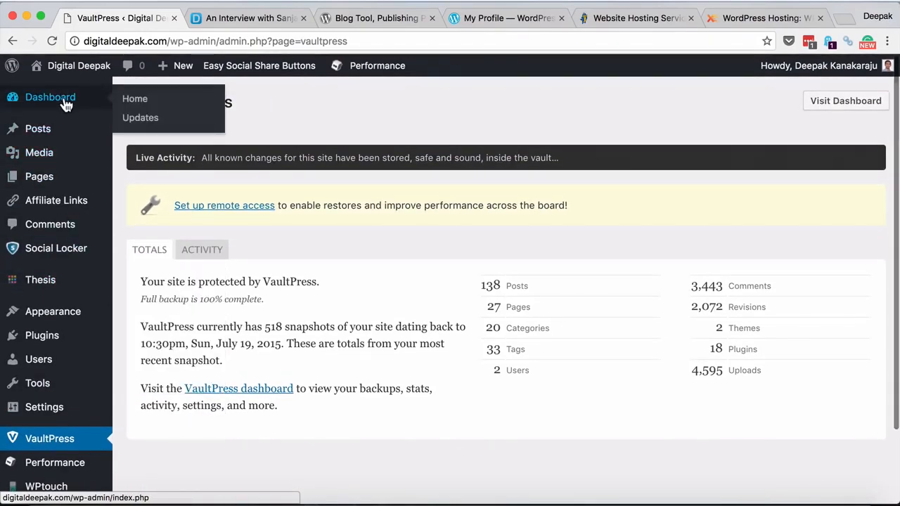
left_click(66, 101)
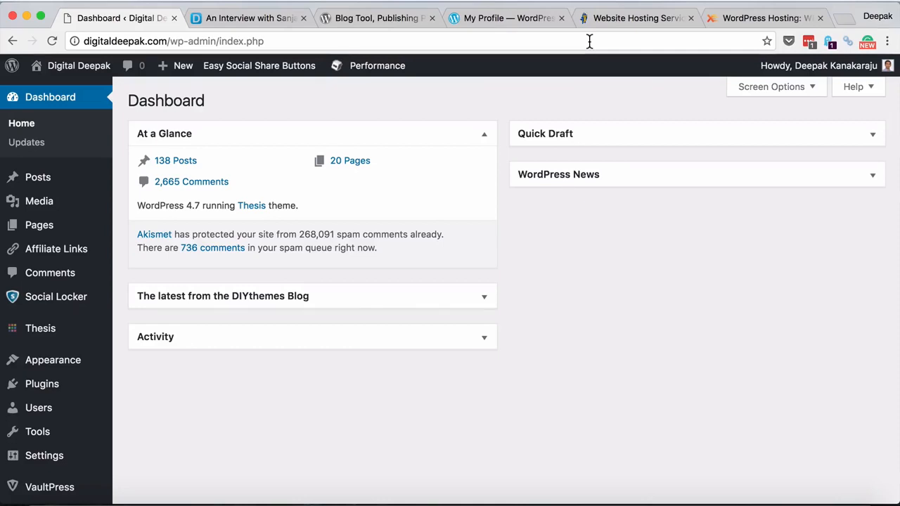
- Open WPX Hosting's WordPress Hosting plans and examine the monthly prices of the Business, Professional and Elite packages
left_click(727, 18)
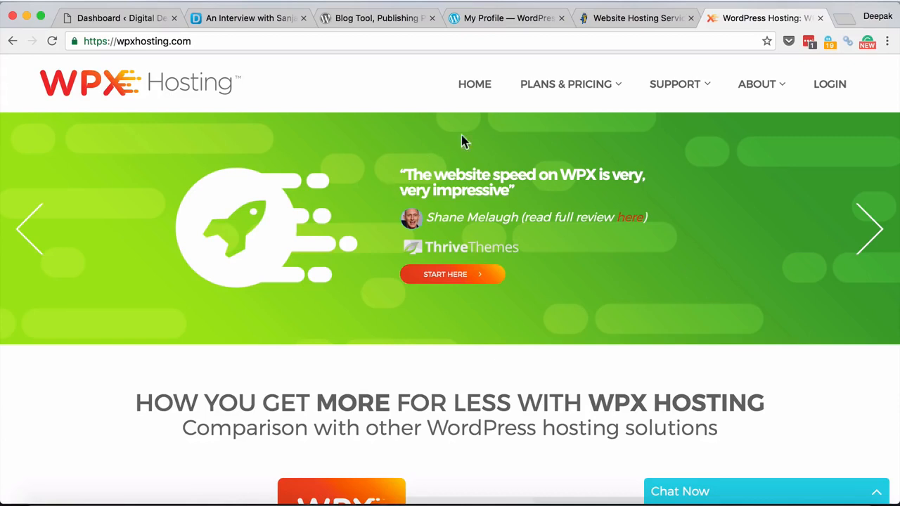
mouse_move(538, 90)
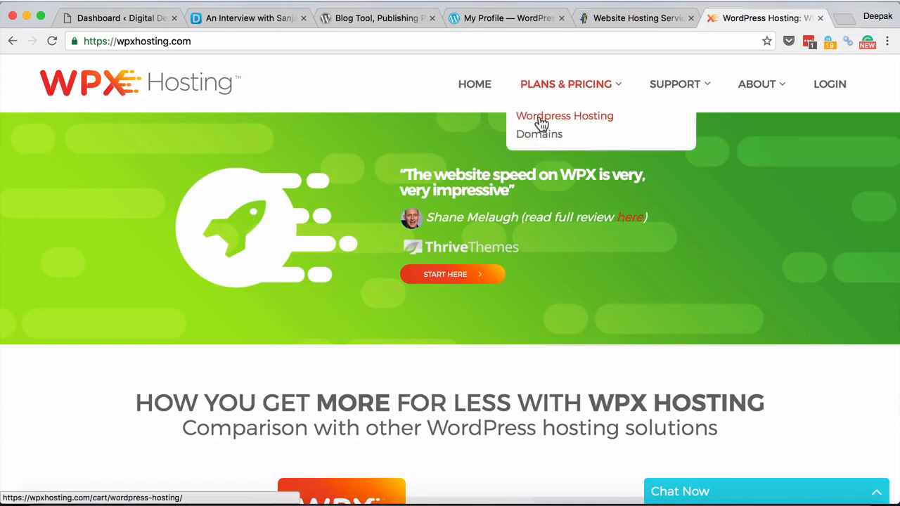
left_click(541, 124)
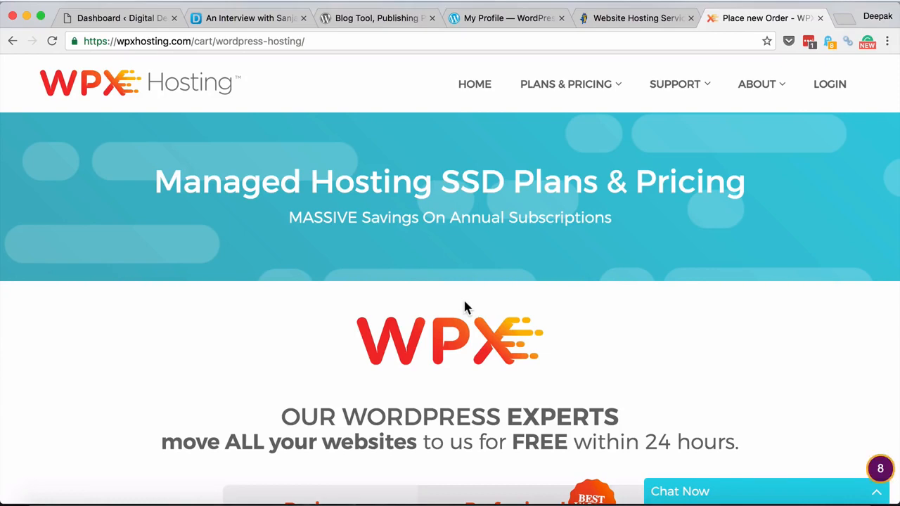
scroll(465, 302, "down", 8)
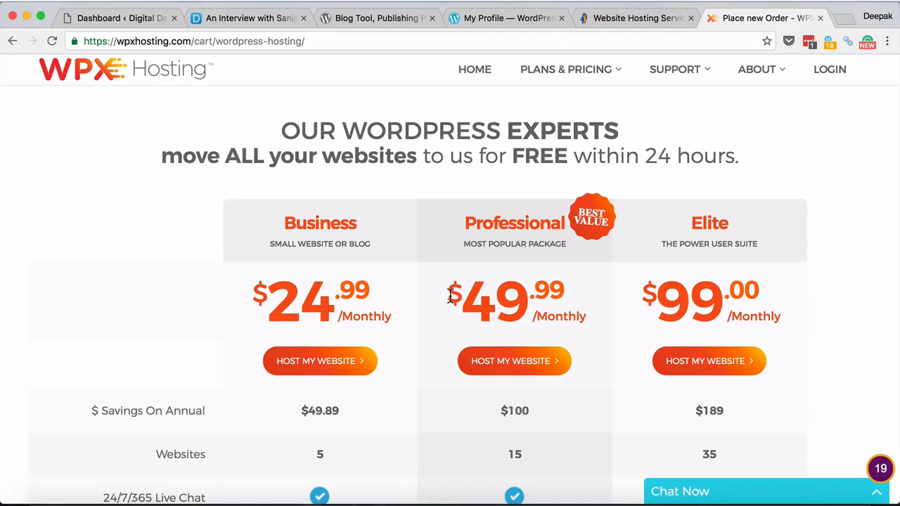
left_click_drag(450, 295, 586, 309)
left_click(588, 312)
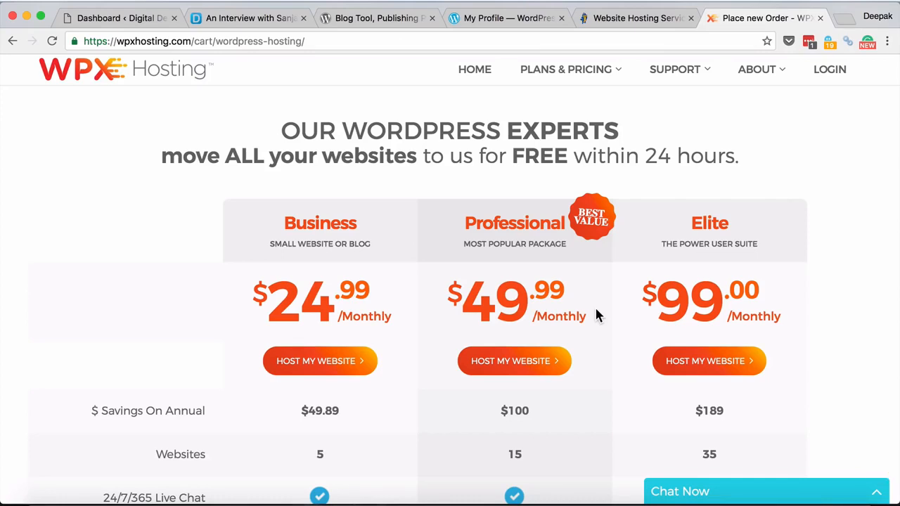
scroll(550, 157, "up", 5)
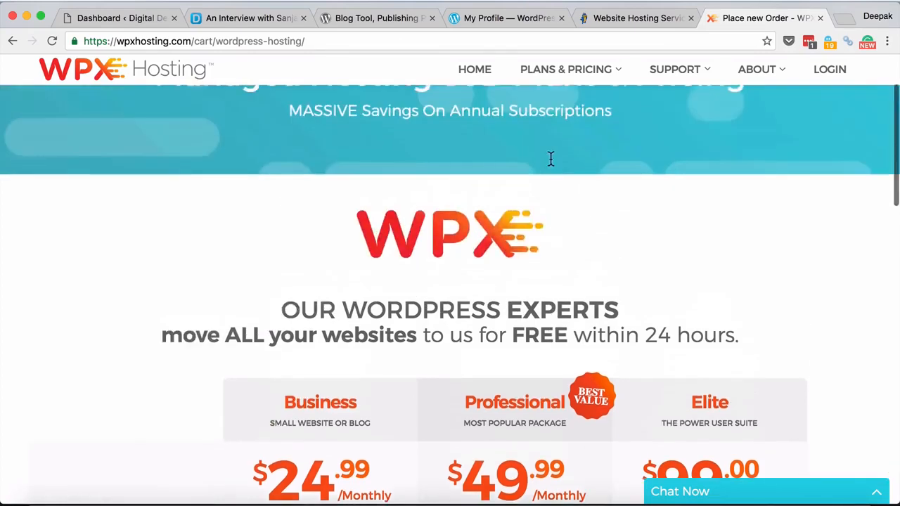
- Review HostGator's hosting plans and start an order for the Web Hosting plan
left_click(631, 19)
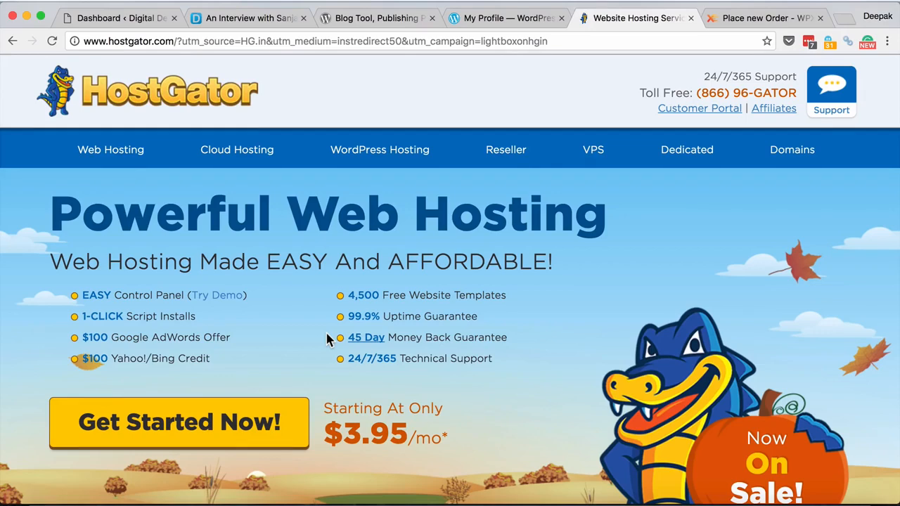
scroll(327, 339, "down", 1)
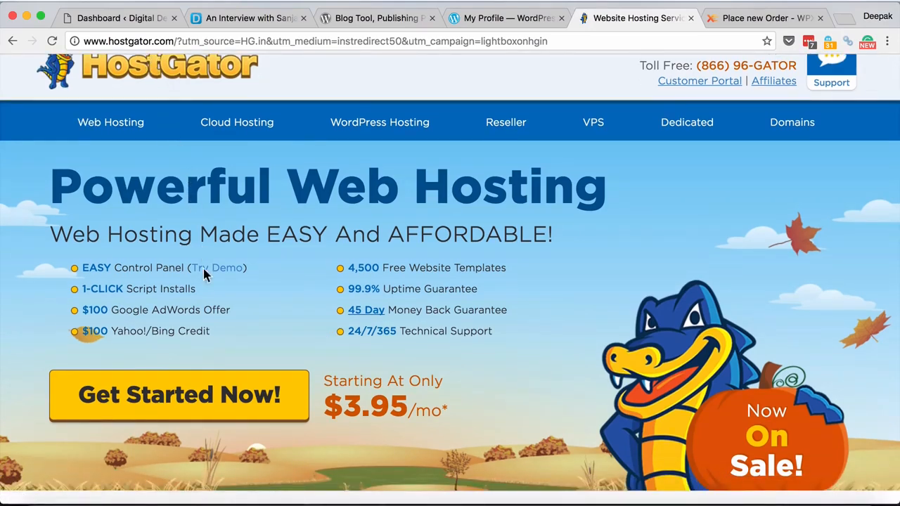
scroll(215, 330, "down", 5)
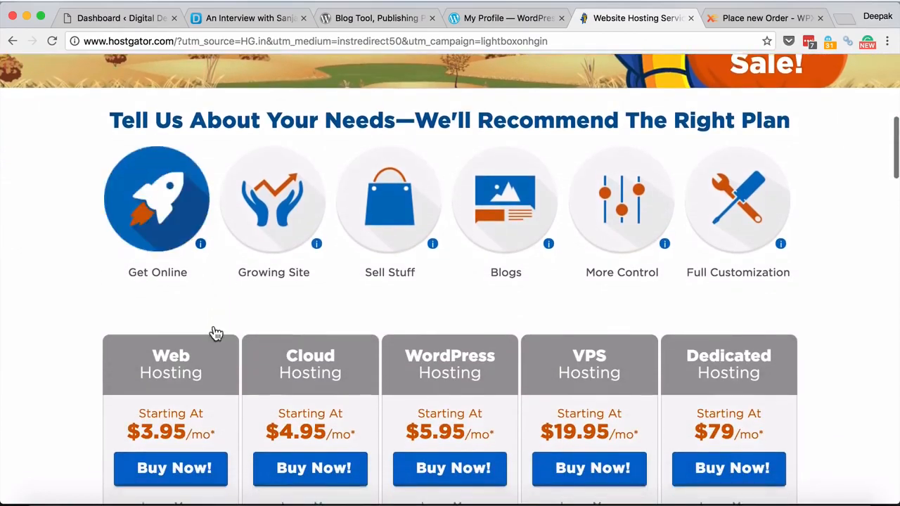
scroll(216, 333, "down", 3)
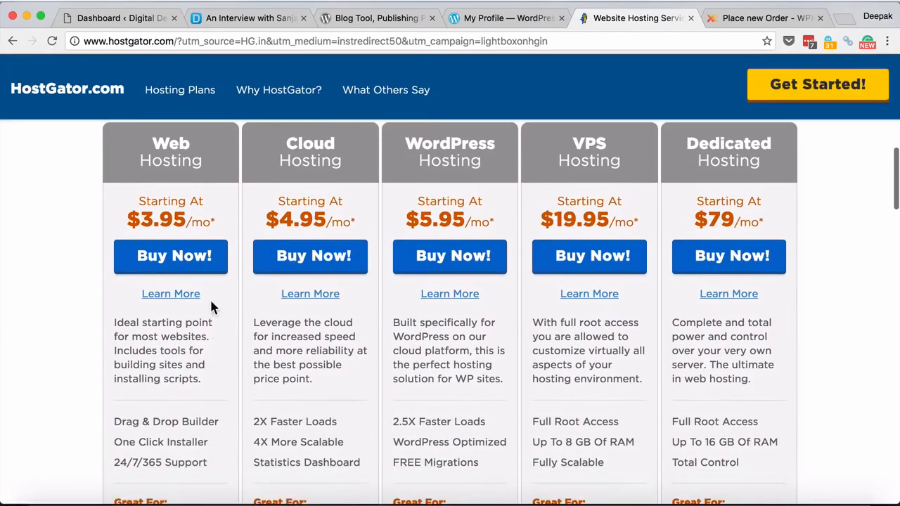
left_click(194, 262)
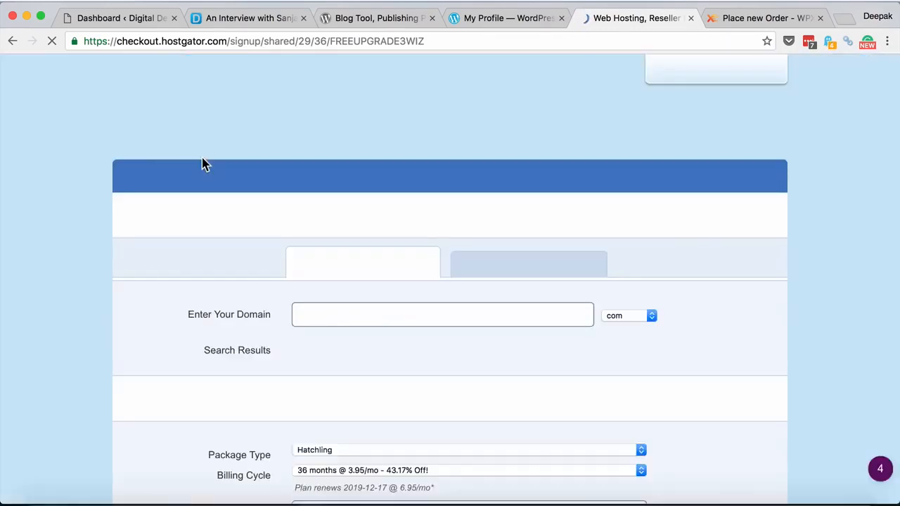
- Set the package type to Baby in the HostGator order form and view the available billing cycles
scroll(251, 262, "down", 3)
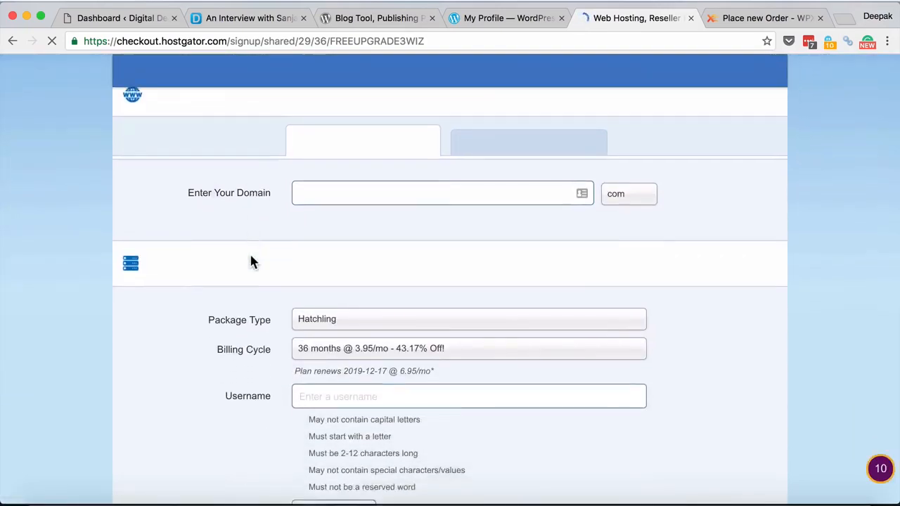
left_click(323, 316)
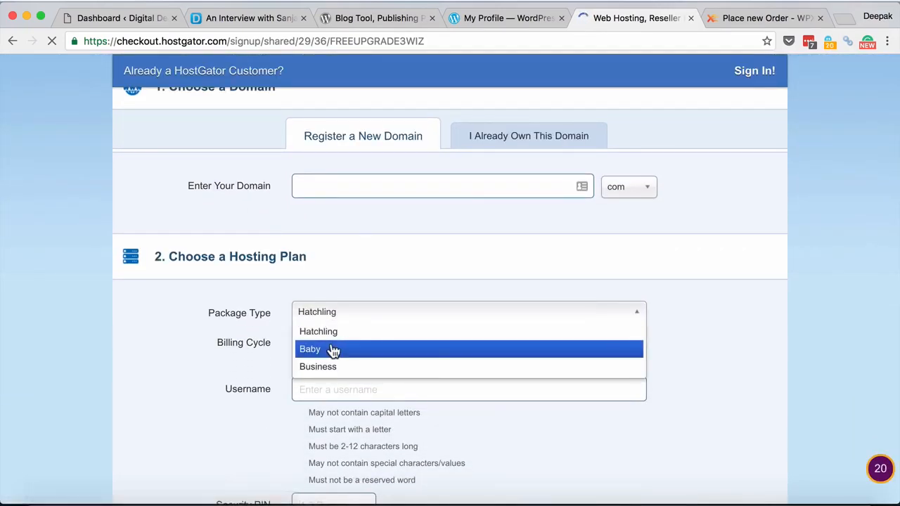
left_click(333, 349)
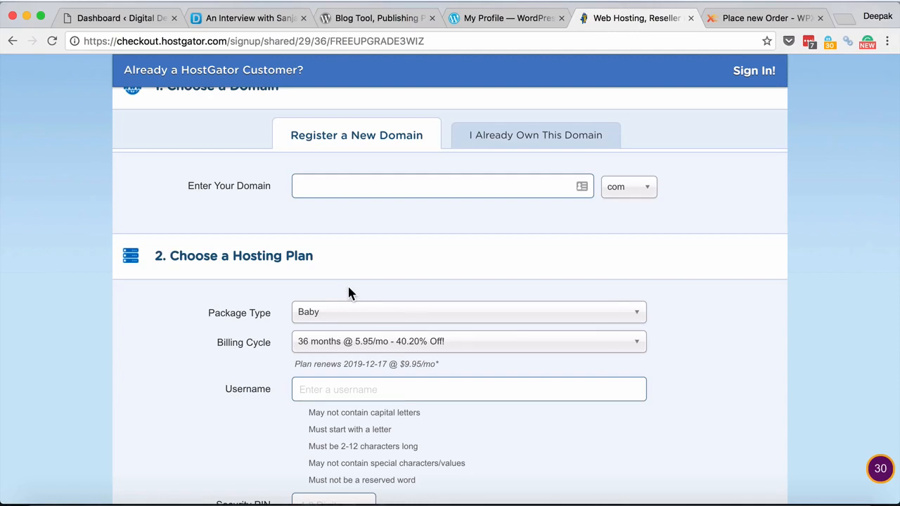
left_click(352, 342)
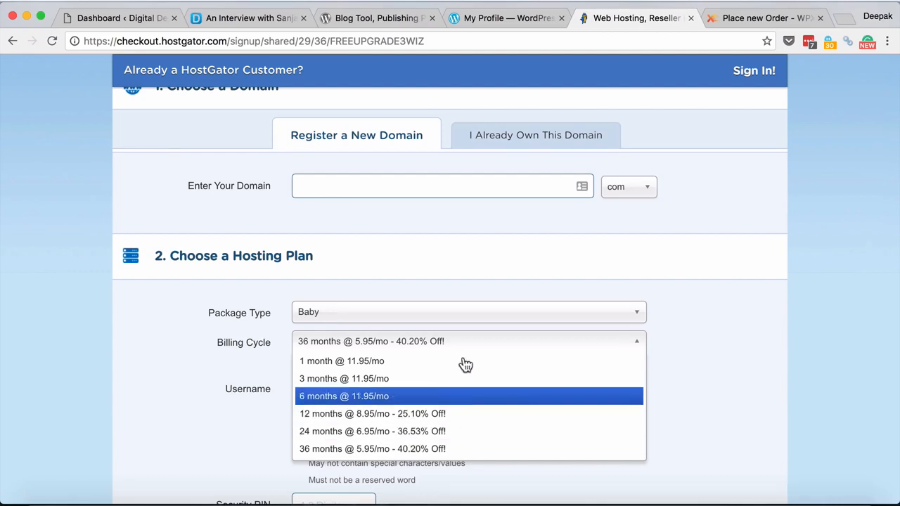
left_click(476, 273)
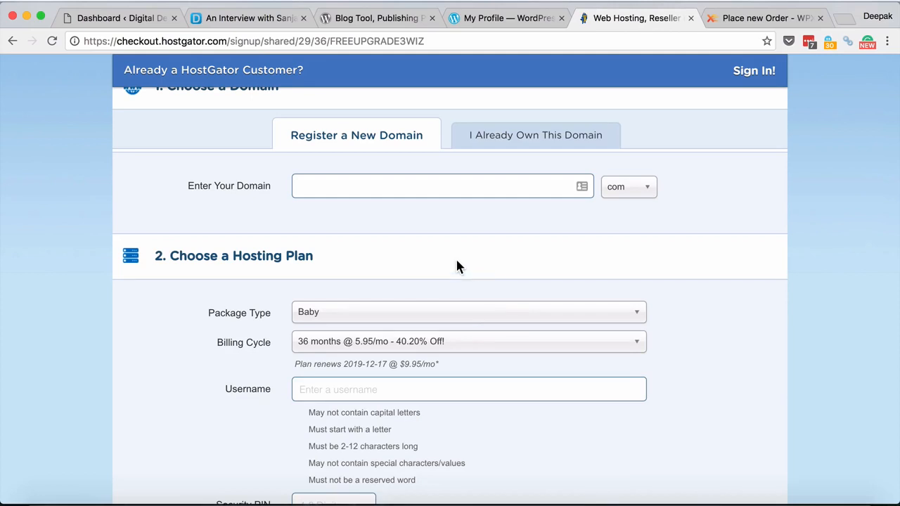
- Choose the option for an already owned domain and review the order form's billing, add-on and coupon sections
scroll(456, 257, "up", 2)
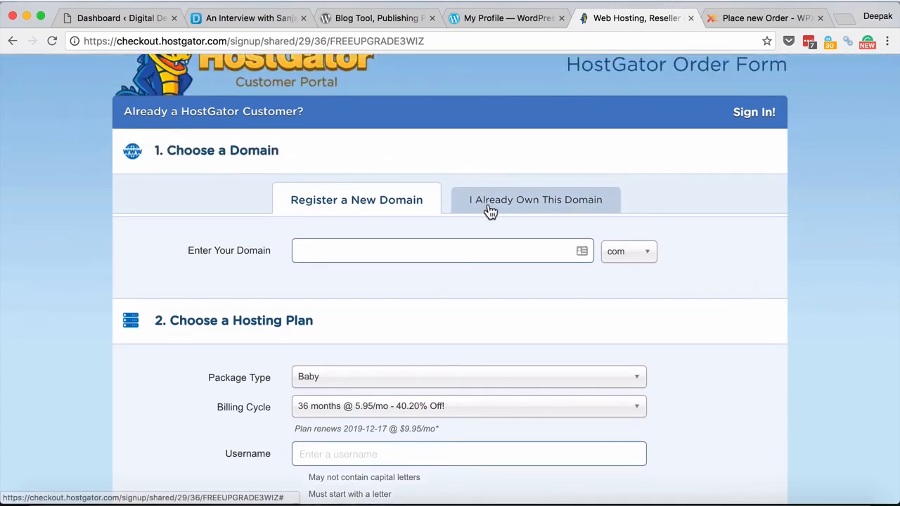
left_click(488, 208)
left_click(459, 247)
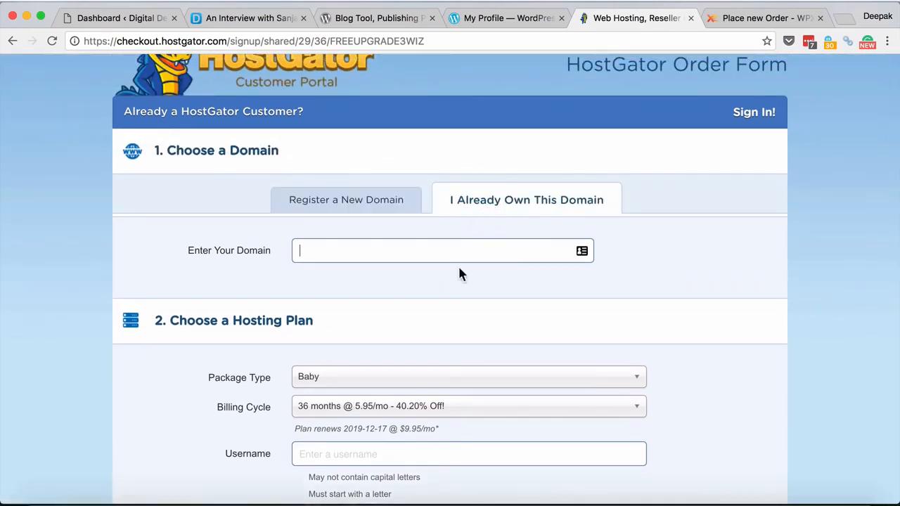
scroll(459, 295, "down", 5)
scroll(460, 302, "down", 13)
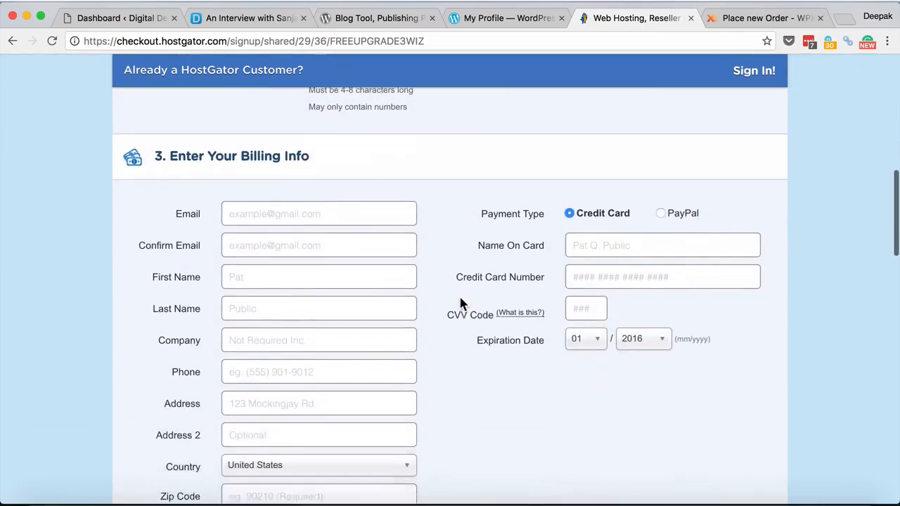
scroll(461, 302, "down", 3)
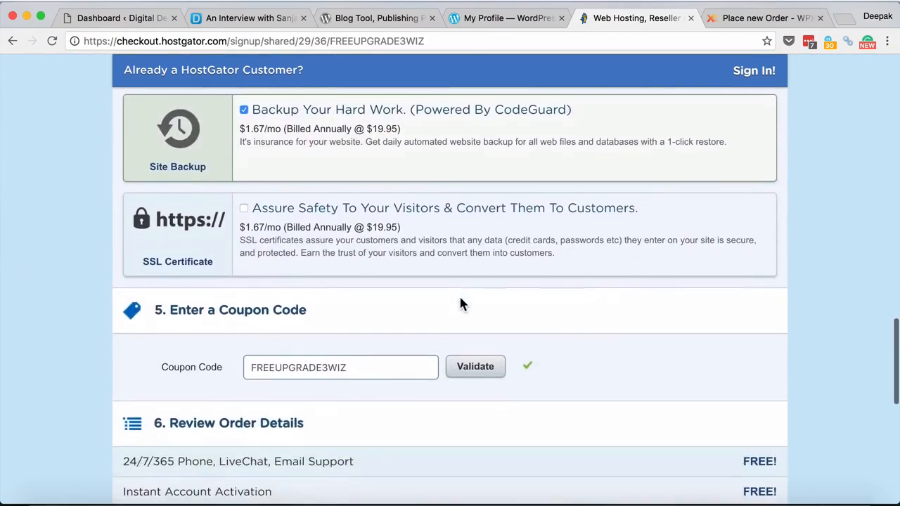
scroll(460, 302, "up", 15)
scroll(461, 305, "up", 3)
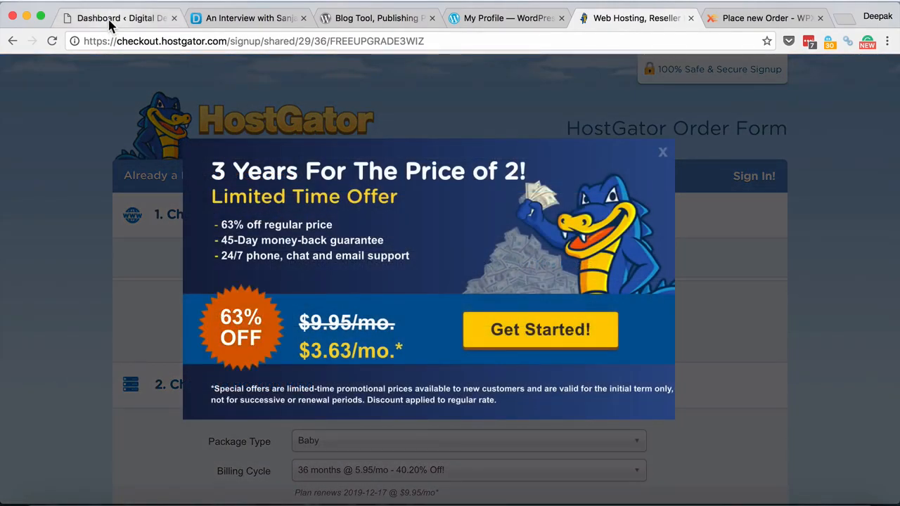
- View the blog's admin dashboard and the WordPress.org home page, then return to the dashboard
left_click(112, 26)
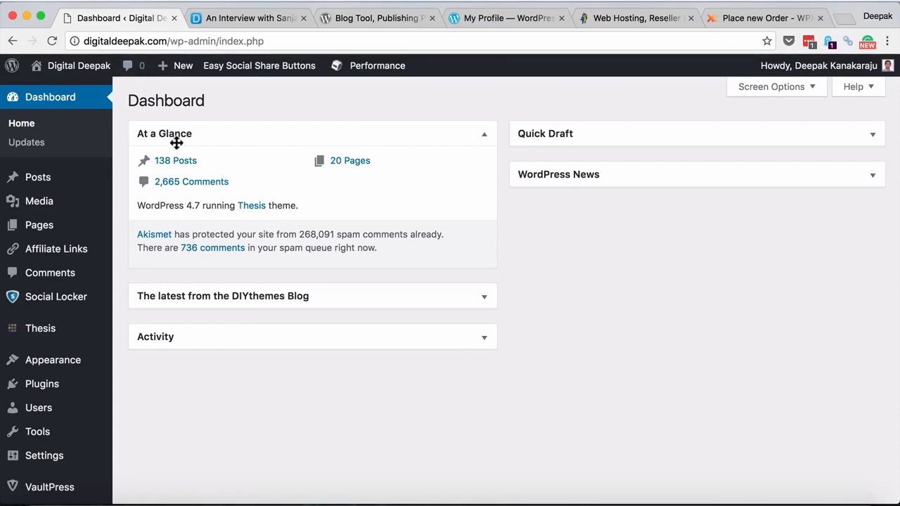
left_click(386, 24)
scroll(301, 154, "up", 2)
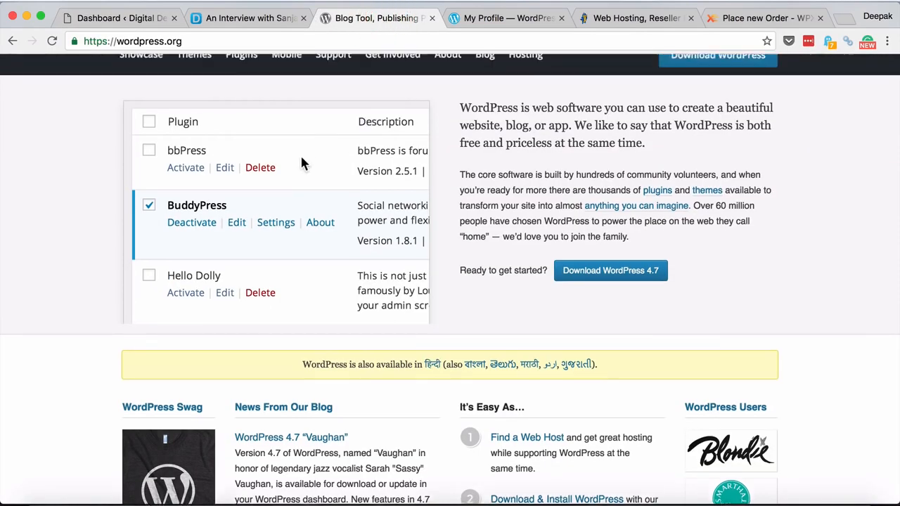
left_click(113, 20)
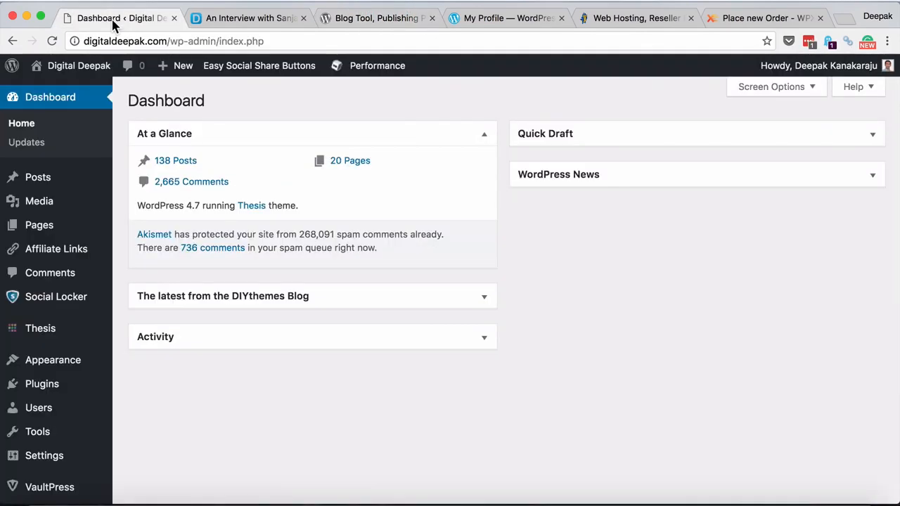